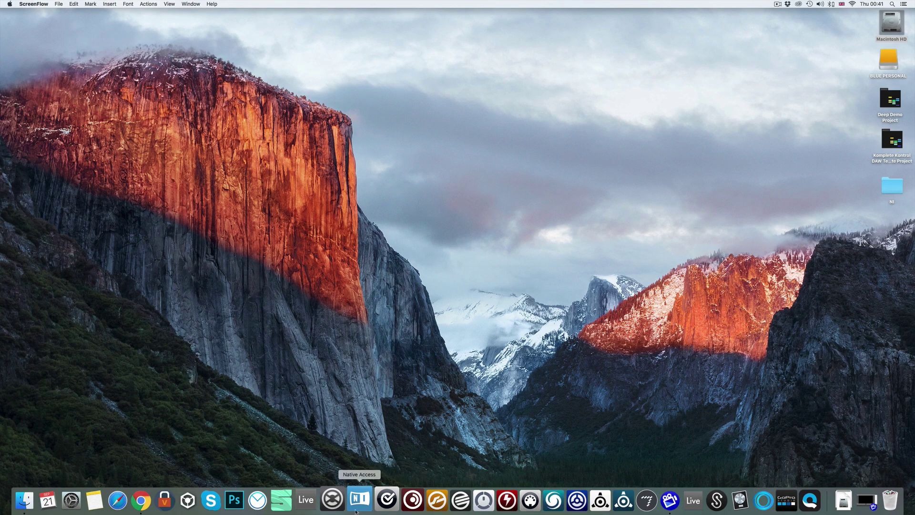
# Step: Launch Native Access, cancel Add a serial, and scroll Installed products to Komplete Kontrol
pyautogui.click(355, 510)
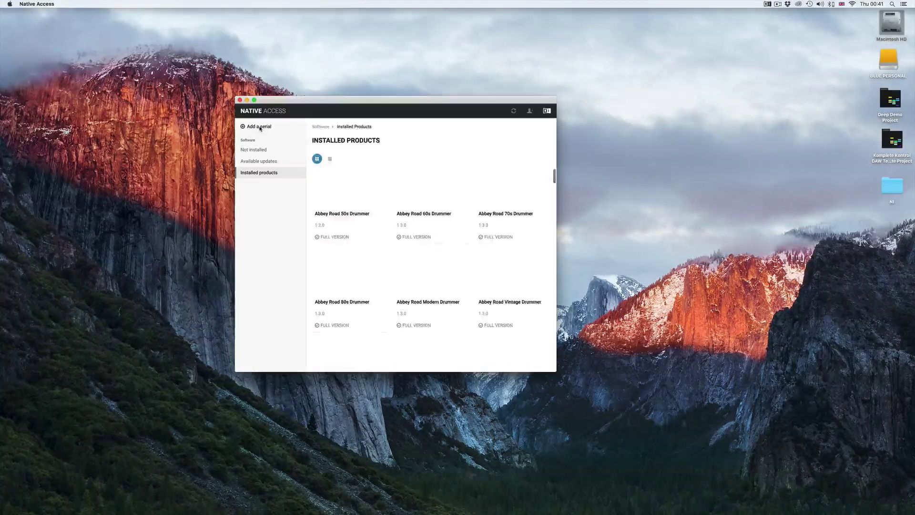
pyautogui.click(260, 127)
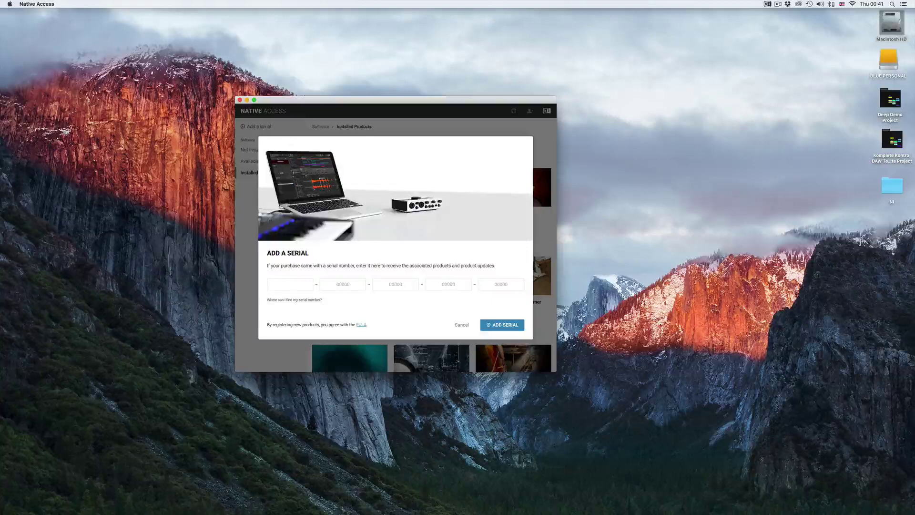
pyautogui.click(463, 325)
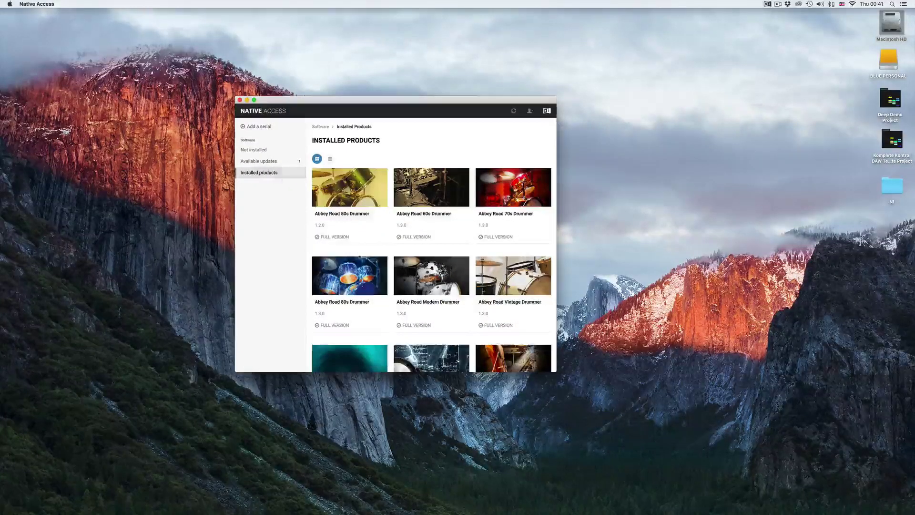
pyautogui.scroll(-10, 344, 218)
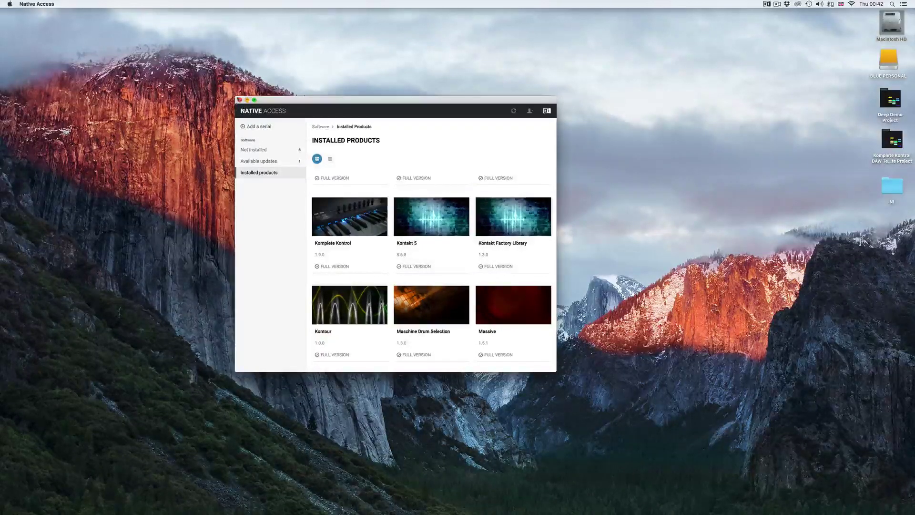
# Step: Close Native Access, then launch the Komplete Kontrol standalone app once and quit it
pyautogui.click(240, 100)
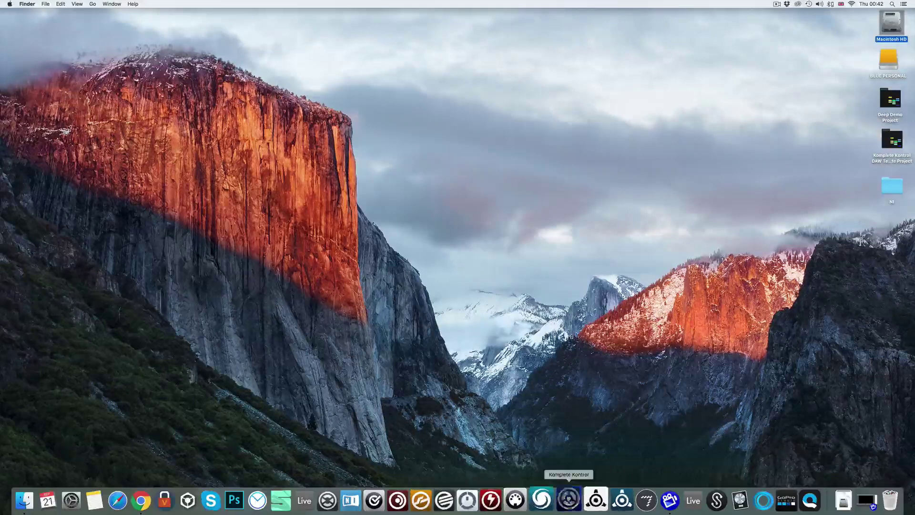
pyautogui.click(568, 498)
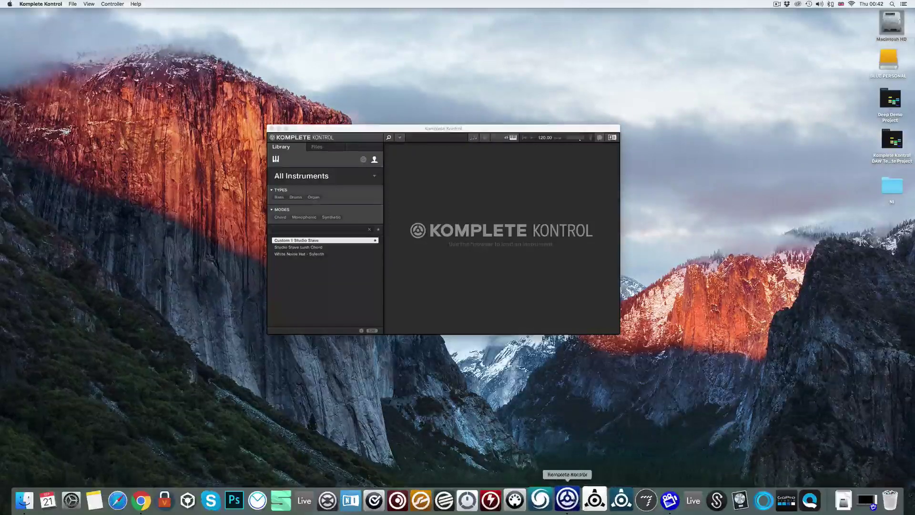
pyautogui.rightClick(568, 499)
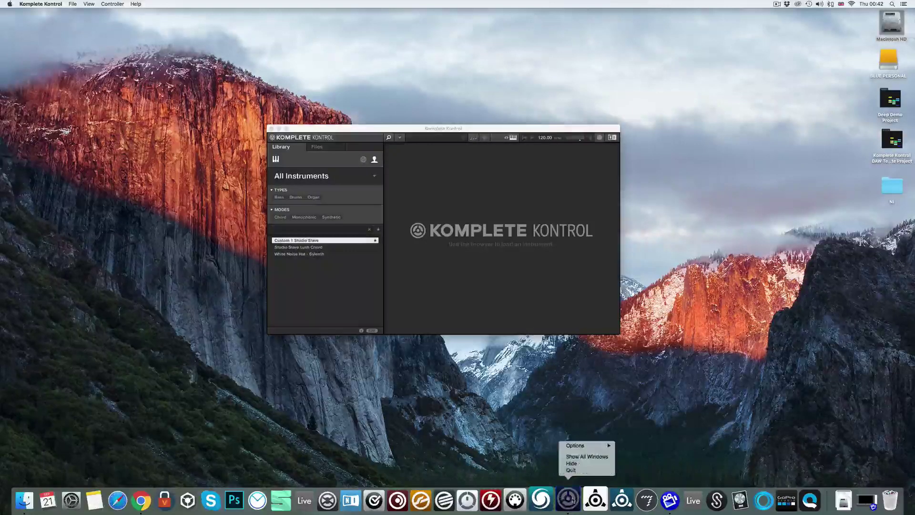
pyautogui.click(577, 471)
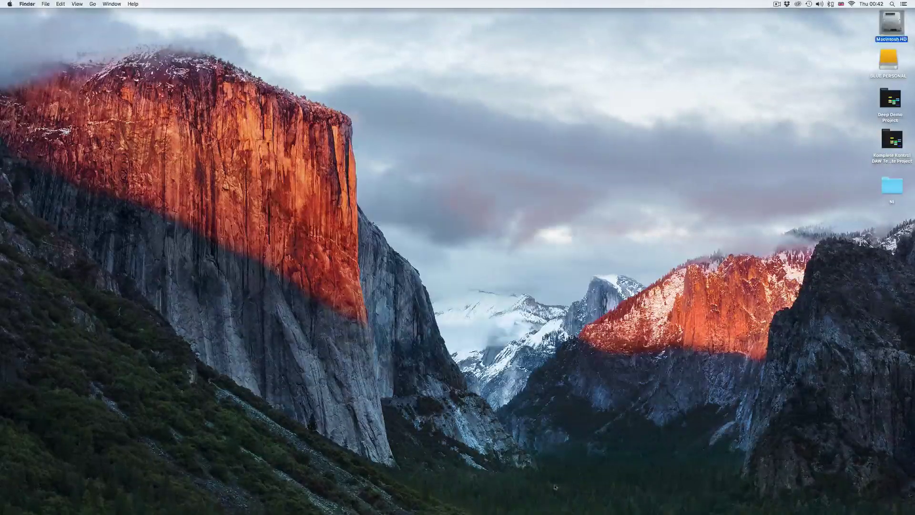
# Step: In Finder, browse to Macintosh HD/Library/Application Support/Native Instruments/Host Integration/Ableton Live
pyautogui.moveTo(179, 500)
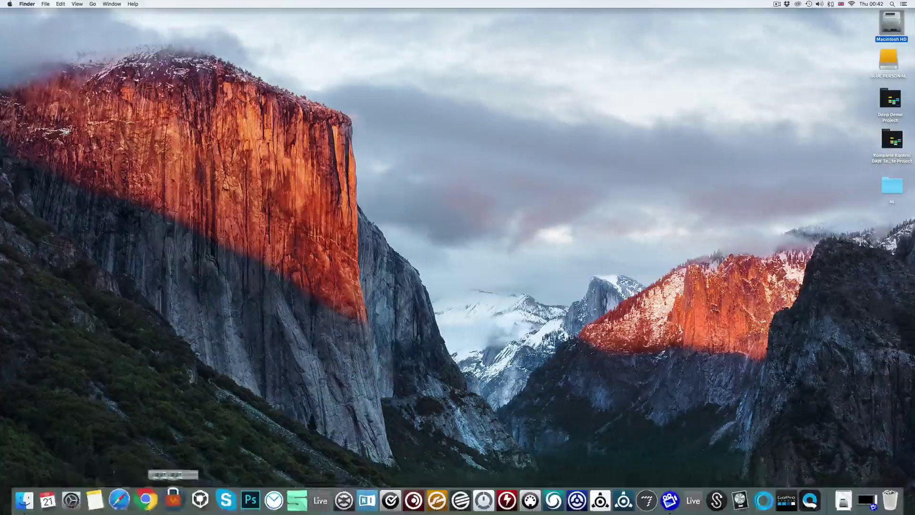
pyautogui.click(32, 498)
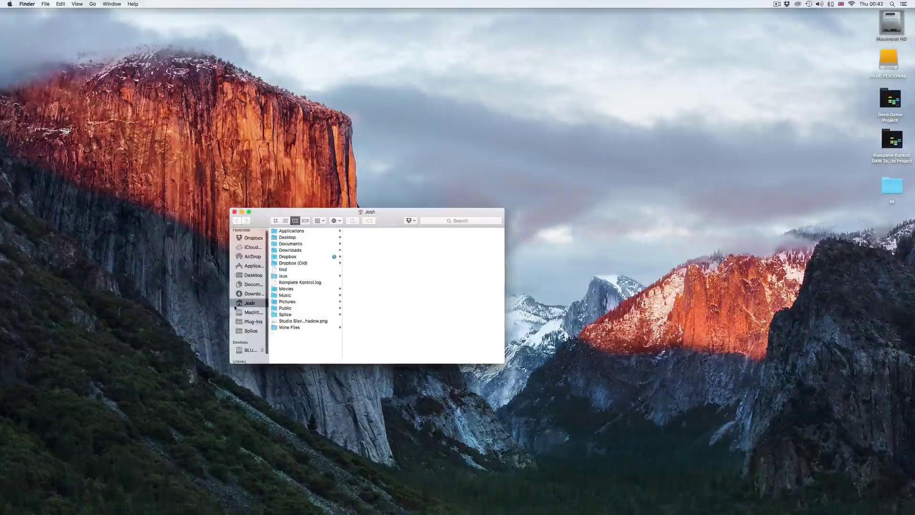
pyautogui.scroll(-1, 243, 312)
pyautogui.click(253, 312)
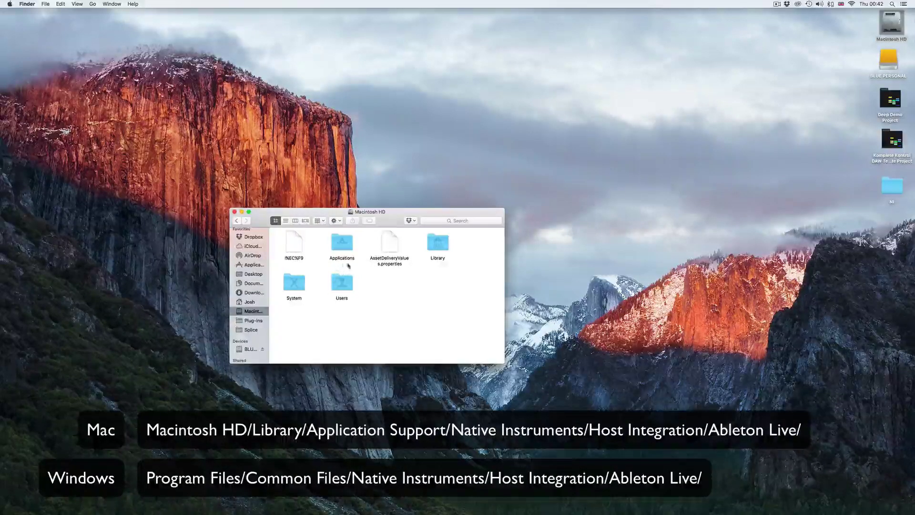
pyautogui.doubleClick(441, 246)
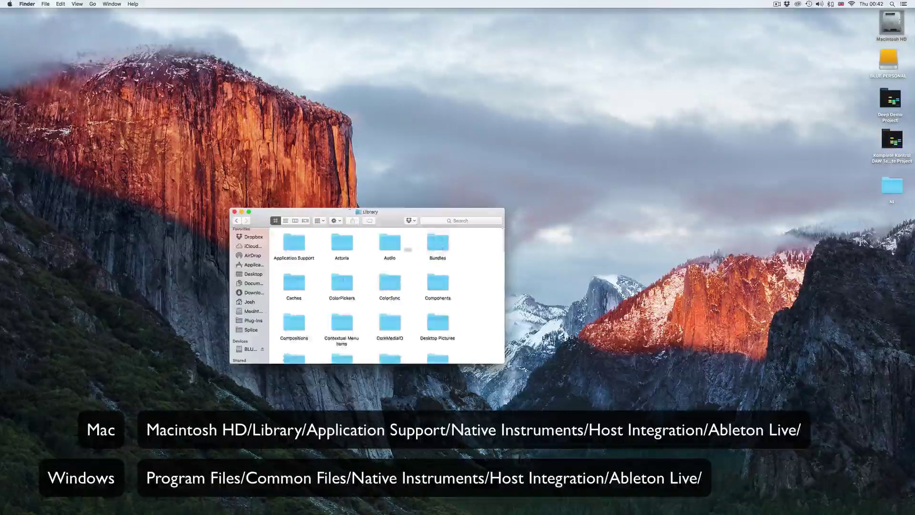
pyautogui.doubleClick(295, 245)
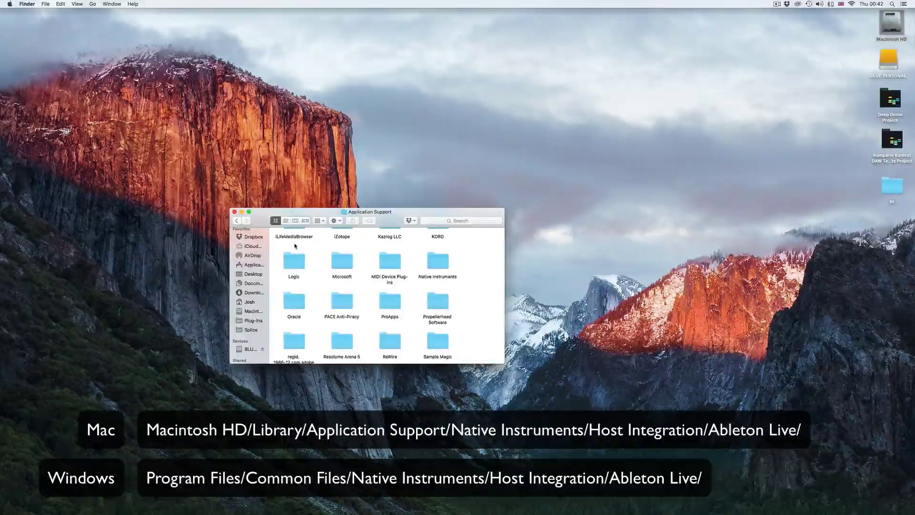
pyautogui.doubleClick(432, 268)
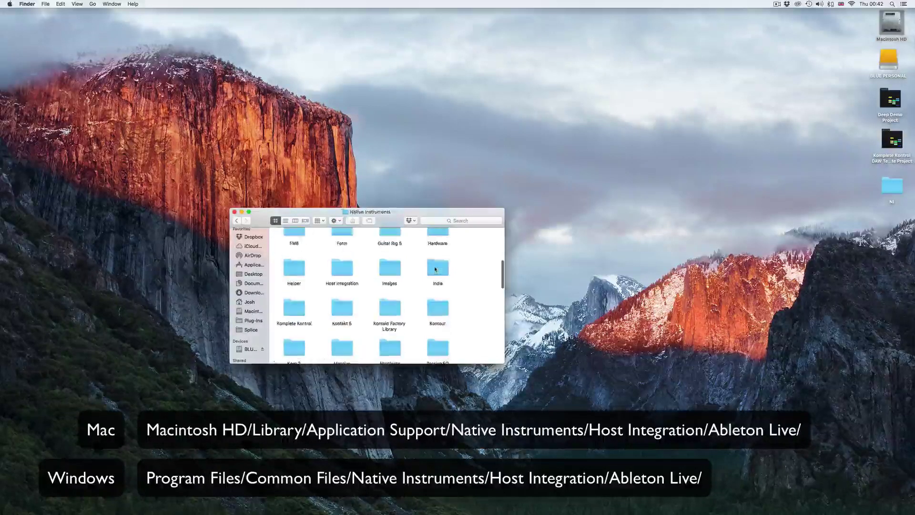
pyautogui.doubleClick(339, 270)
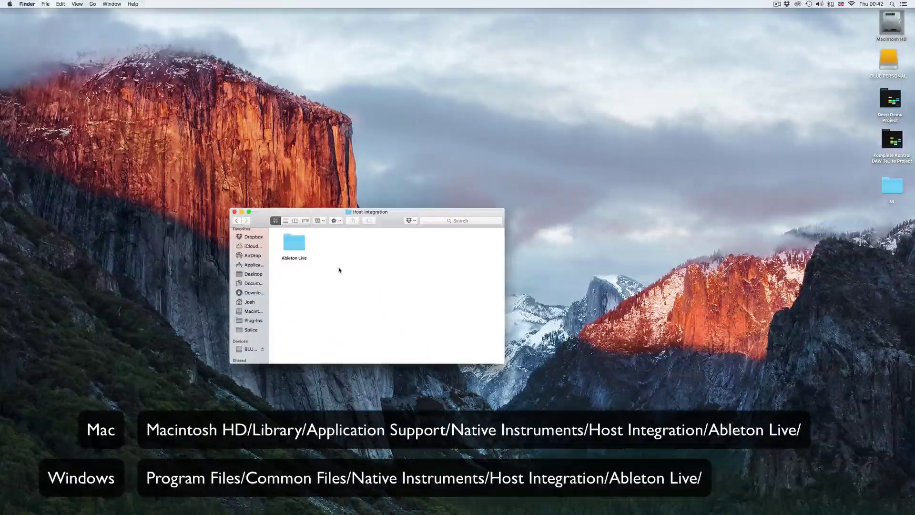
pyautogui.doubleClick(305, 250)
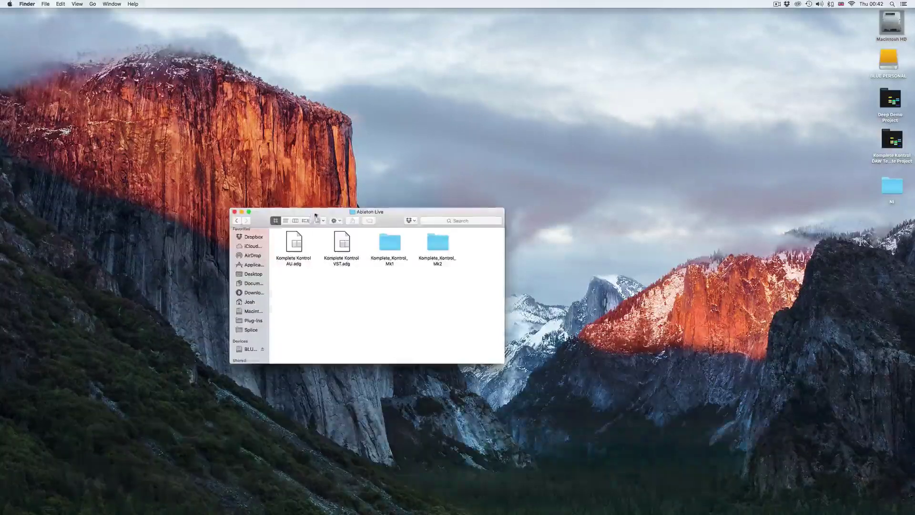
# Step: Move the window right and inspect the two Komplete_Kontrol folders and two .adg racks
pyautogui.moveTo(315, 217); pyautogui.dragTo(679, 251)
pyautogui.moveTo(734, 322); pyautogui.dragTo(826, 264)
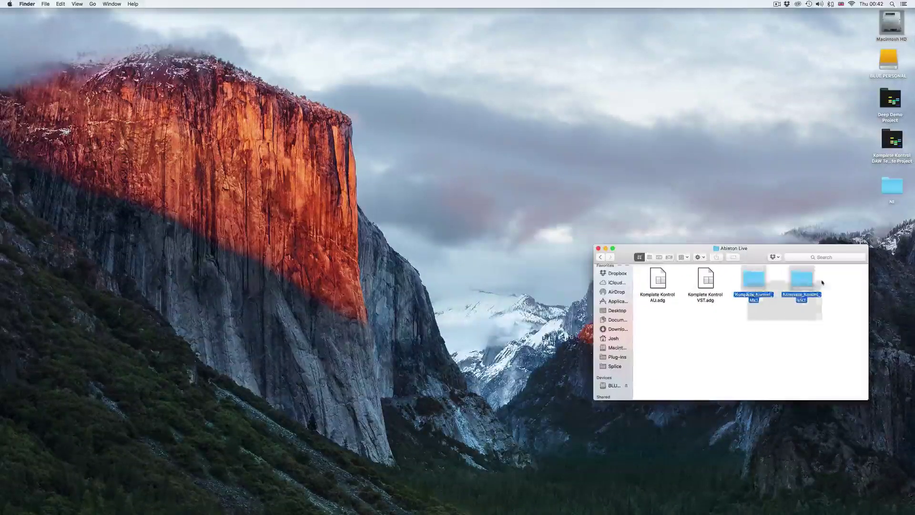
pyautogui.moveTo(713, 339); pyautogui.dragTo(679, 305)
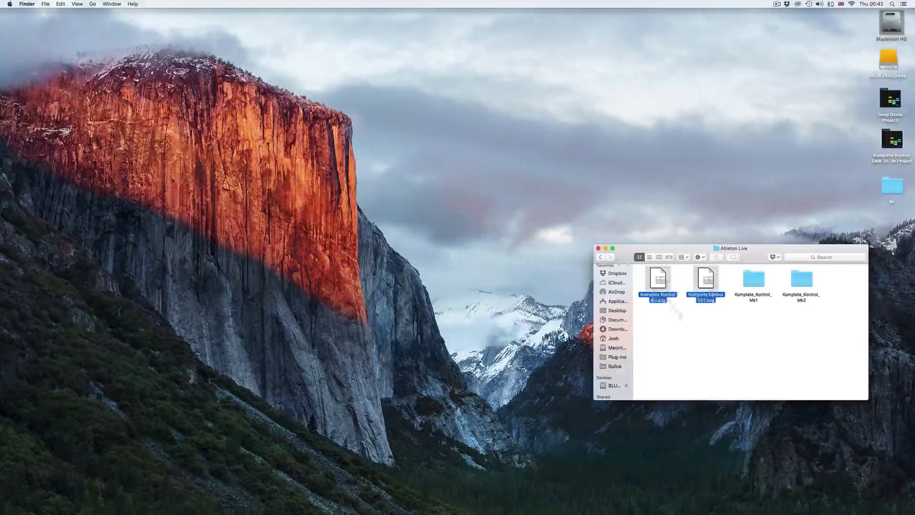
pyautogui.click(743, 342)
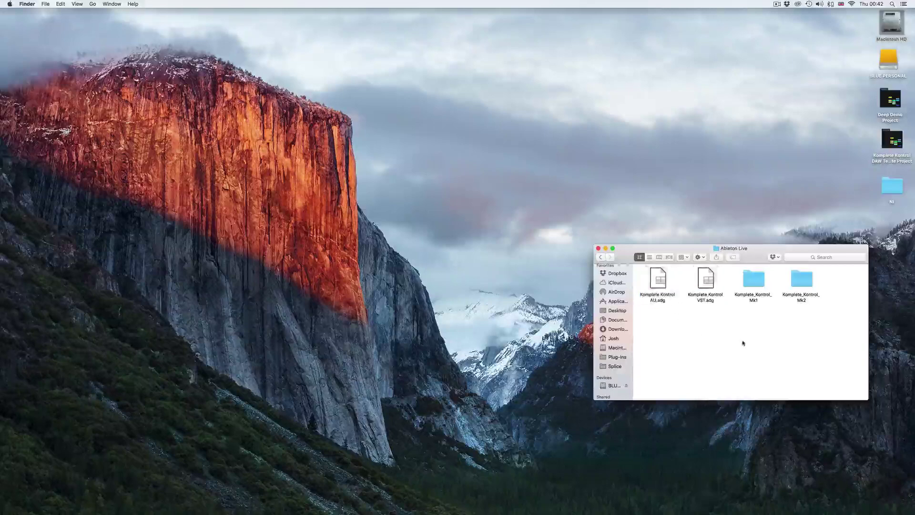
# Step: Open Applications in a new Finder tab and pull it into its own window
pyautogui.rightClick(615, 302)
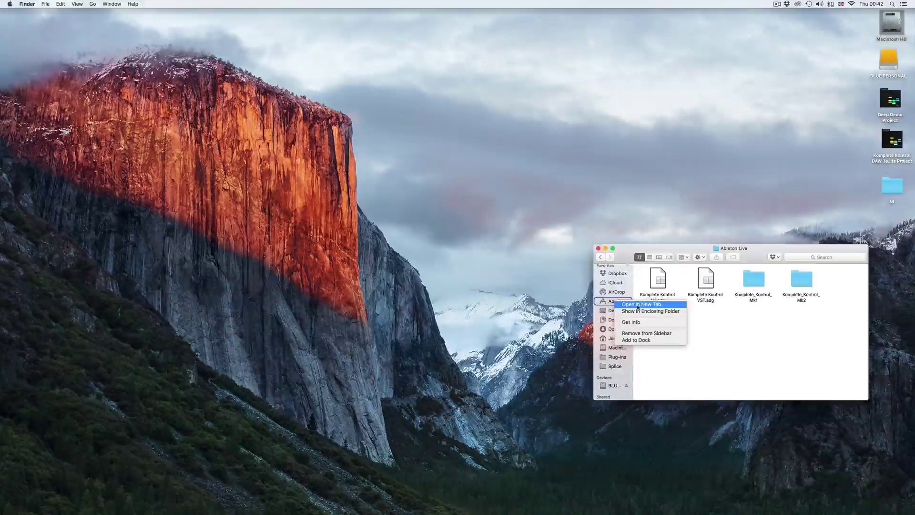
pyautogui.click(638, 304)
pyautogui.moveTo(789, 269); pyautogui.dragTo(266, 232)
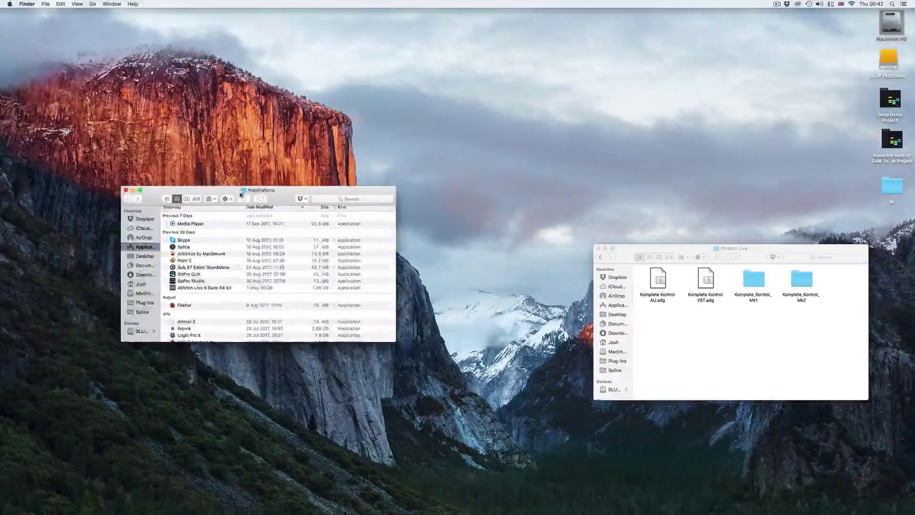
# Step: Copy the Komplete_Kontrol_Mk2 folder, then call up actions on Ableton Live 9 Suite 64 bit
pyautogui.click(803, 285)
pyautogui.rightClick(803, 285)
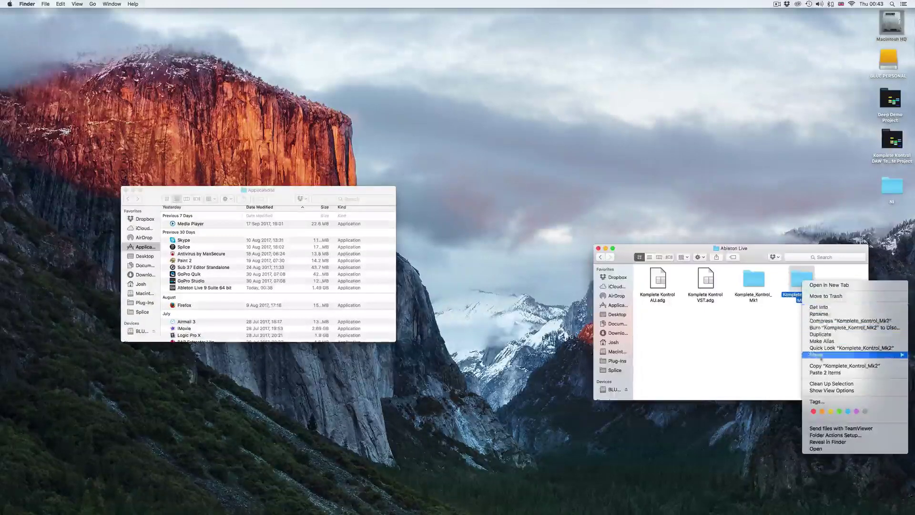
pyautogui.click(818, 368)
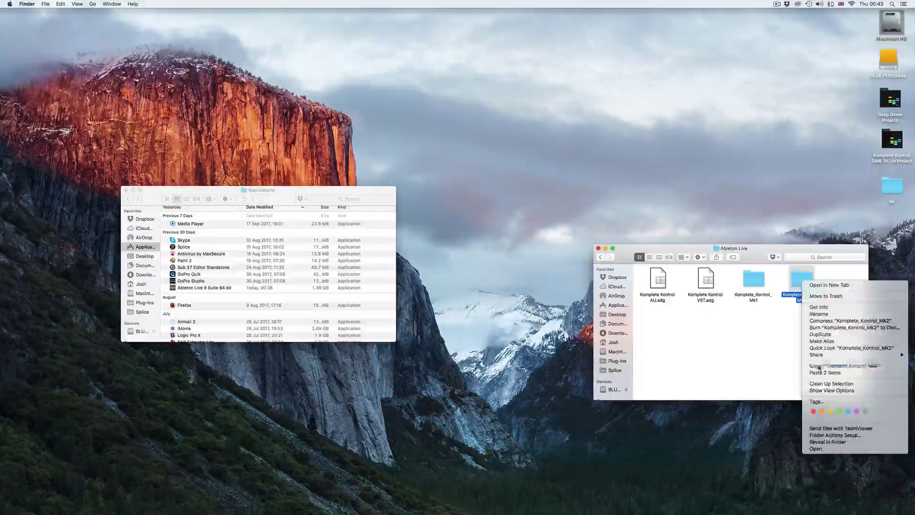
pyautogui.rightClick(195, 288)
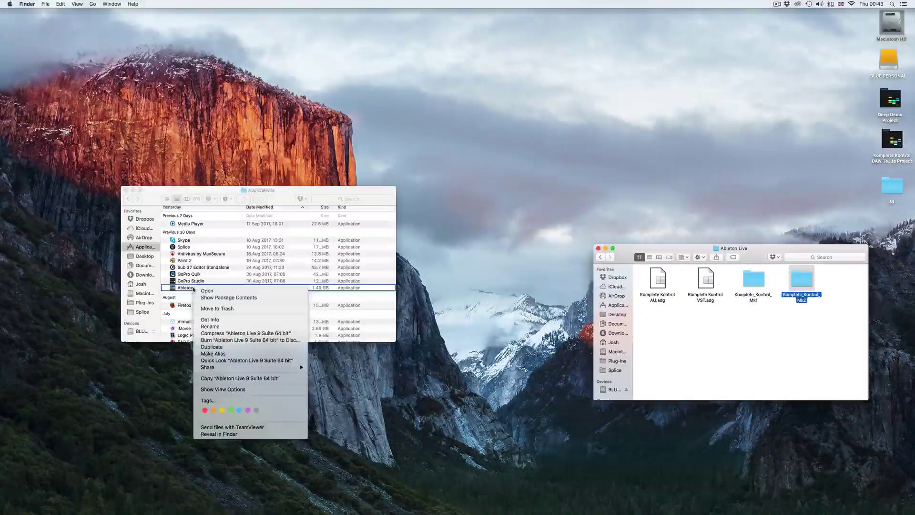
# Step: Open Ableton Live's package Contents > App-Resources > MIDI Remote Scripts and look for 'komplete'
pyautogui.click(223, 298)
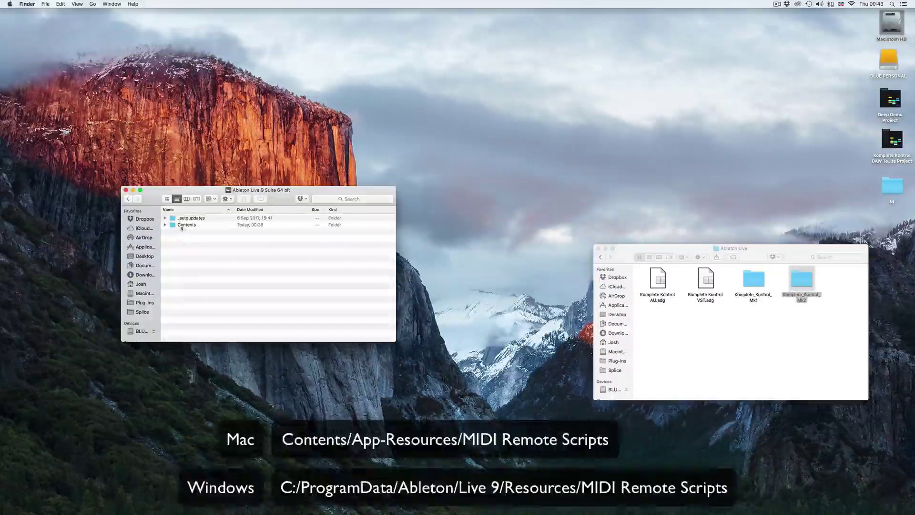
pyautogui.doubleClick(182, 226)
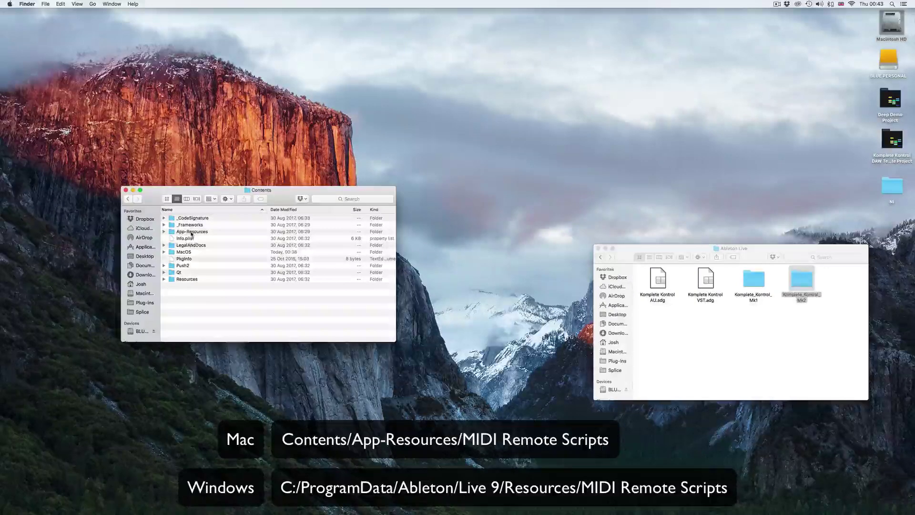
pyautogui.doubleClick(191, 232)
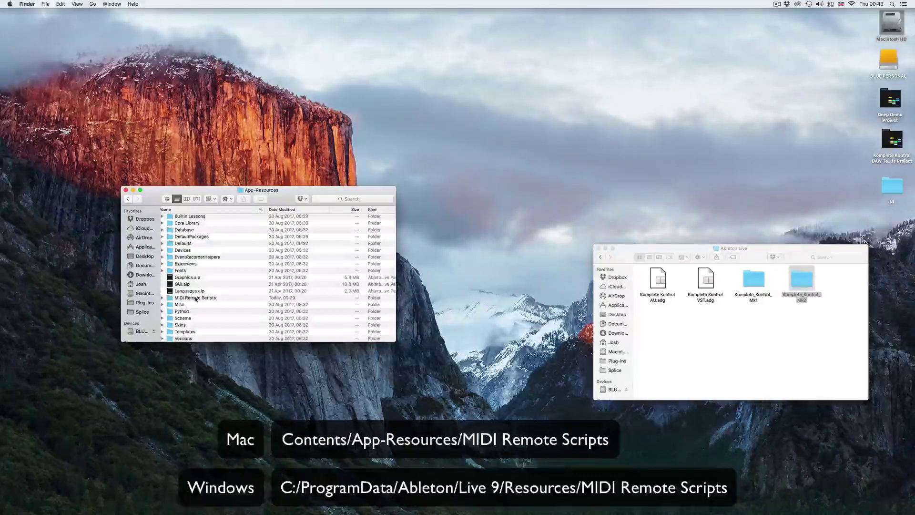
pyautogui.doubleClick(194, 298)
pyautogui.write('komplete')
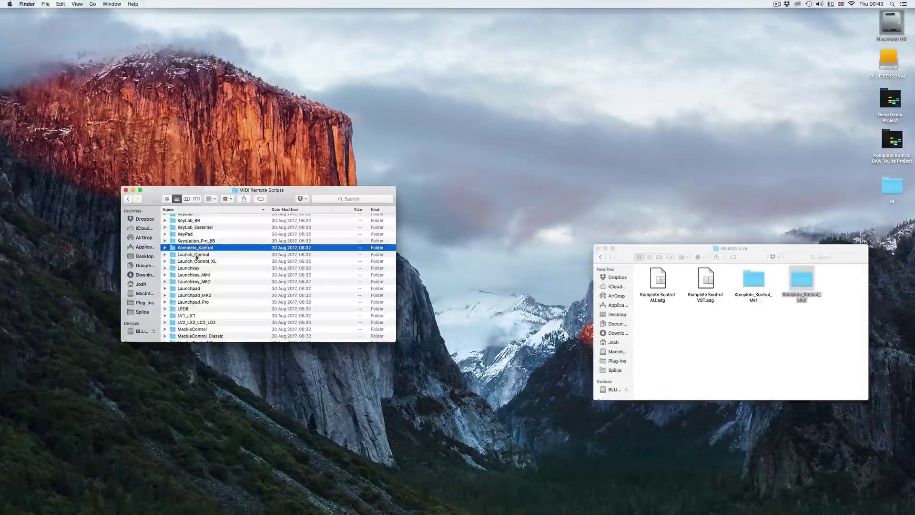
# Step: Paste Komplete_Kontrol_Mk2 into MIDI Remote Scripts and reopen it to find the new folder
pyautogui.click(128, 199)
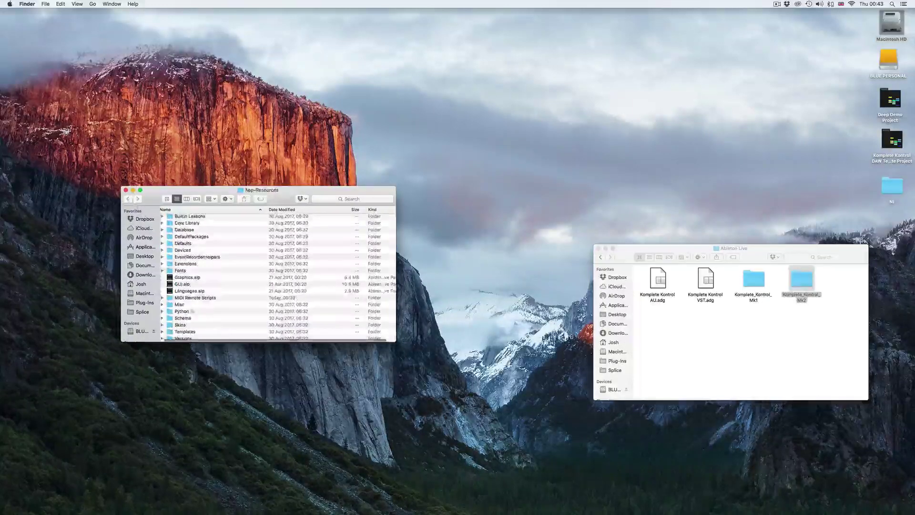
pyautogui.rightClick(195, 299)
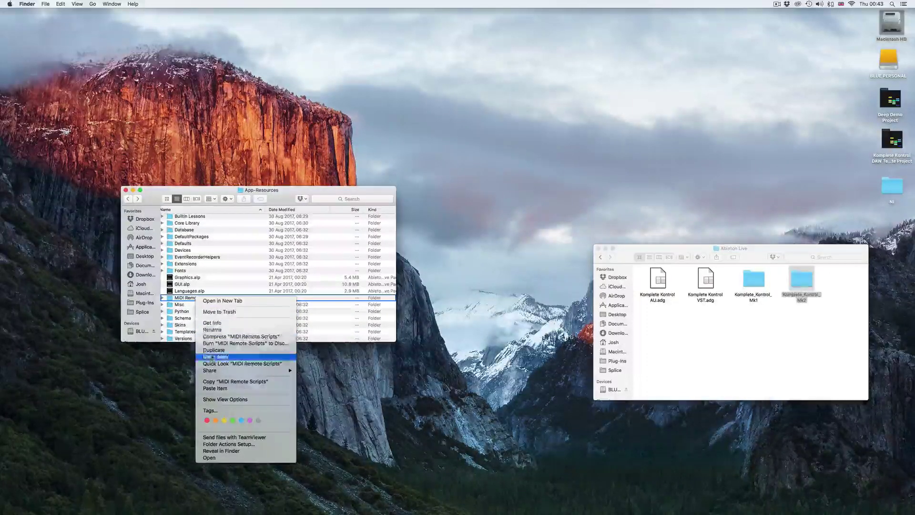
pyautogui.click(208, 388)
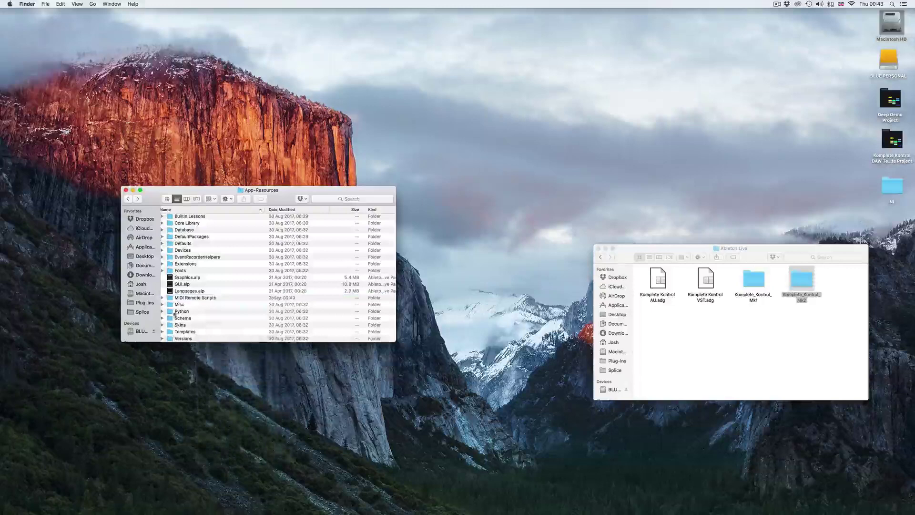
pyautogui.doubleClick(186, 298)
pyautogui.scroll(-10, 197, 267)
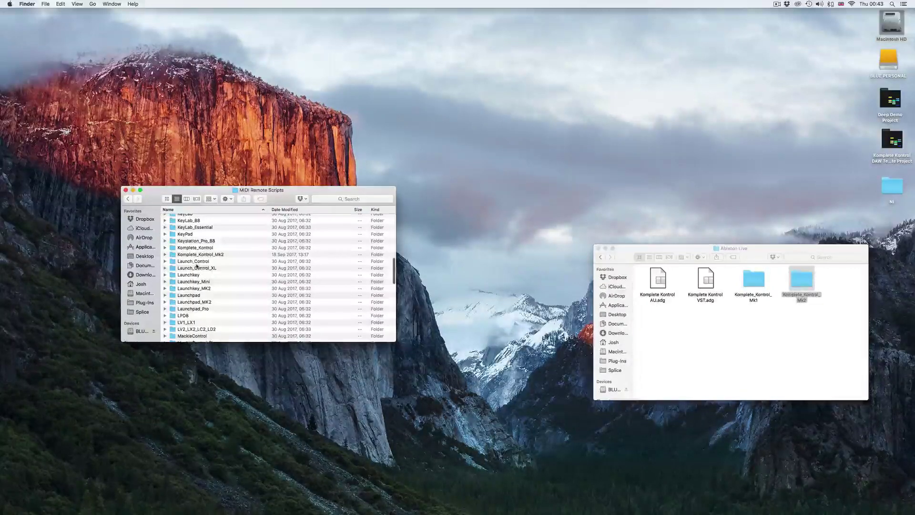
pyautogui.click(203, 256)
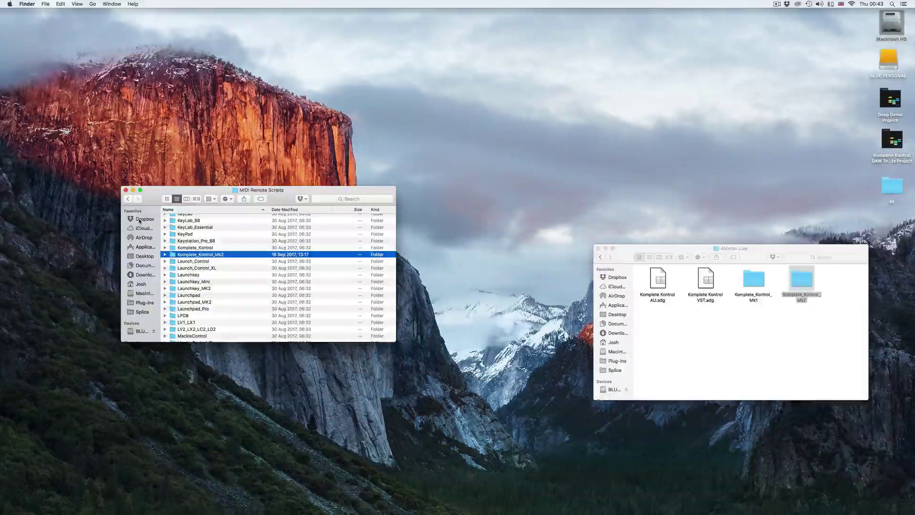
# Step: Copy both Komplete Kontrol AU.adg and VST.adg rack files
pyautogui.moveTo(648, 321); pyautogui.dragTo(720, 275)
pyautogui.rightClick(708, 277)
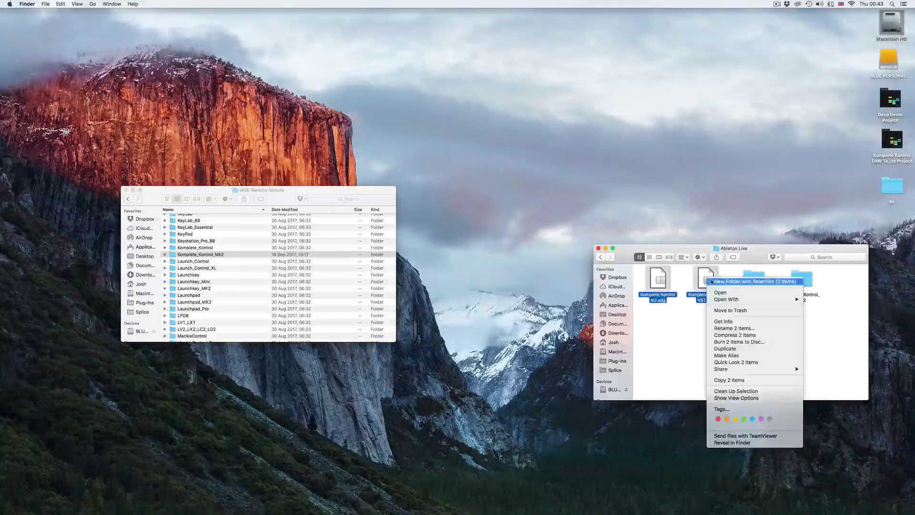
pyautogui.click(723, 380)
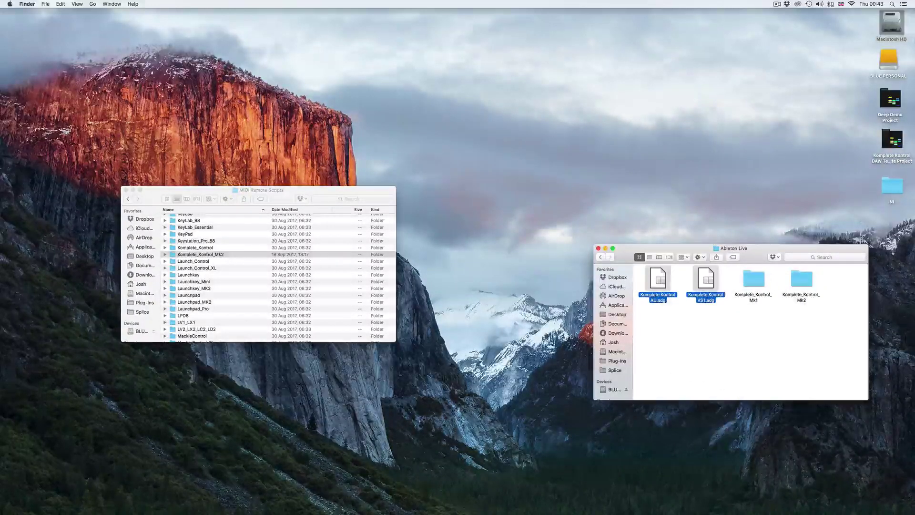
# Step: Browse to Users > home > Music > Ableton > User Library > Presets > Instruments > Instrument Rack
pyautogui.click(141, 294)
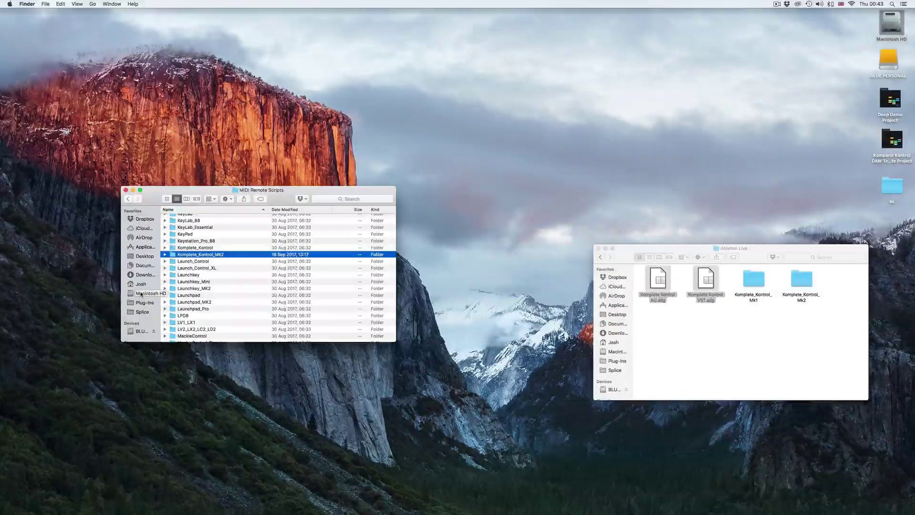
pyautogui.click(145, 294)
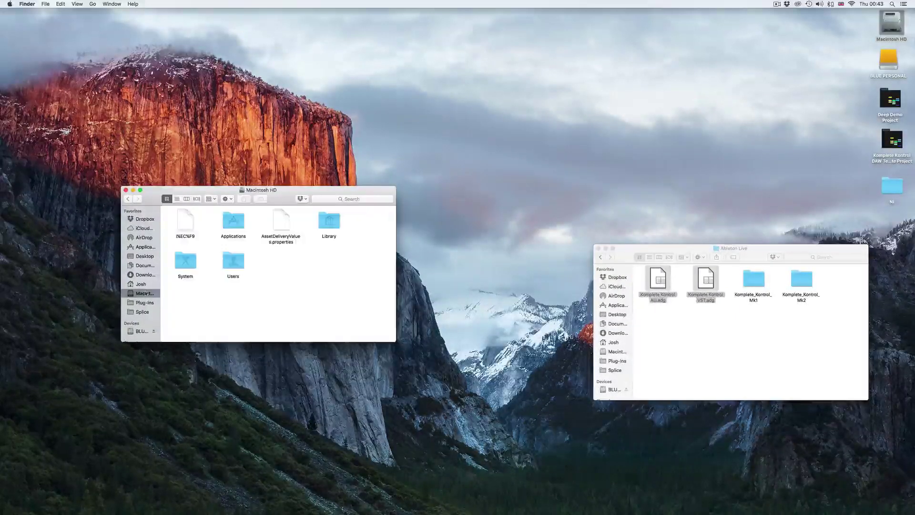
pyautogui.doubleClick(242, 265)
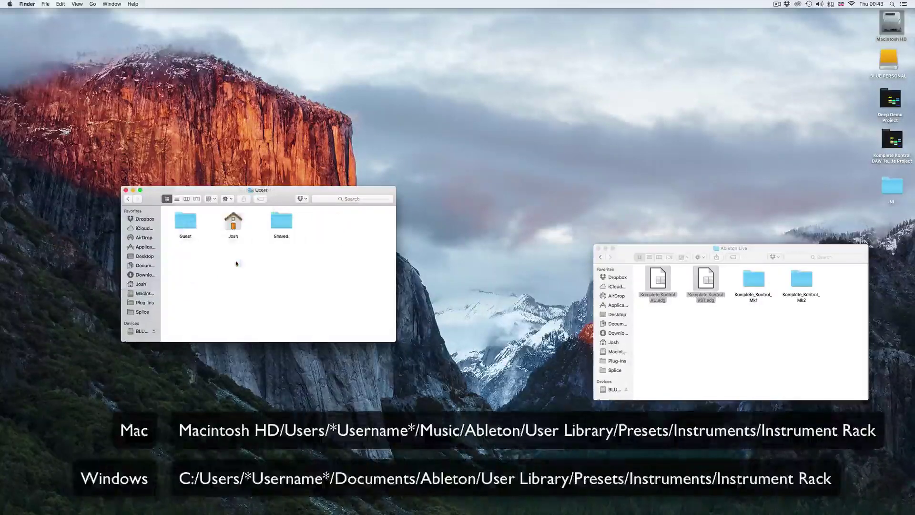
pyautogui.doubleClick(233, 223)
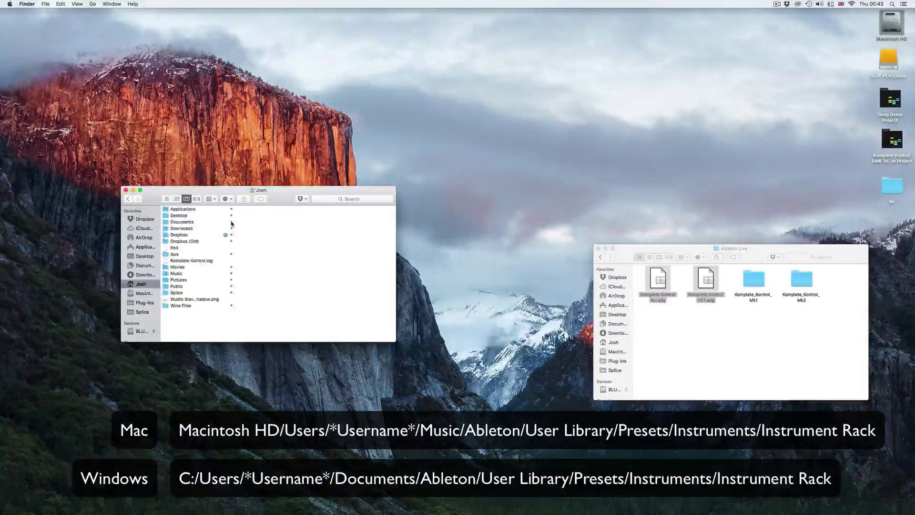
pyautogui.click(177, 275)
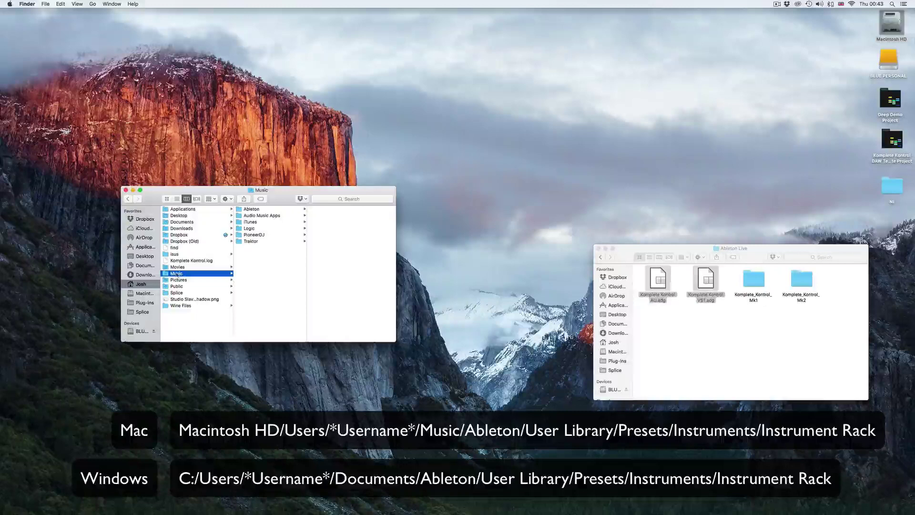
pyautogui.click(259, 210)
pyautogui.click(318, 222)
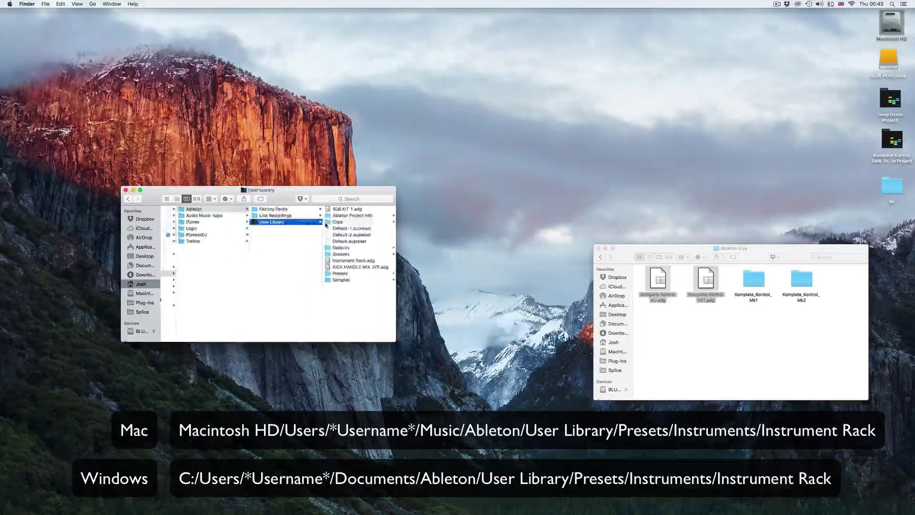
pyautogui.click(340, 274)
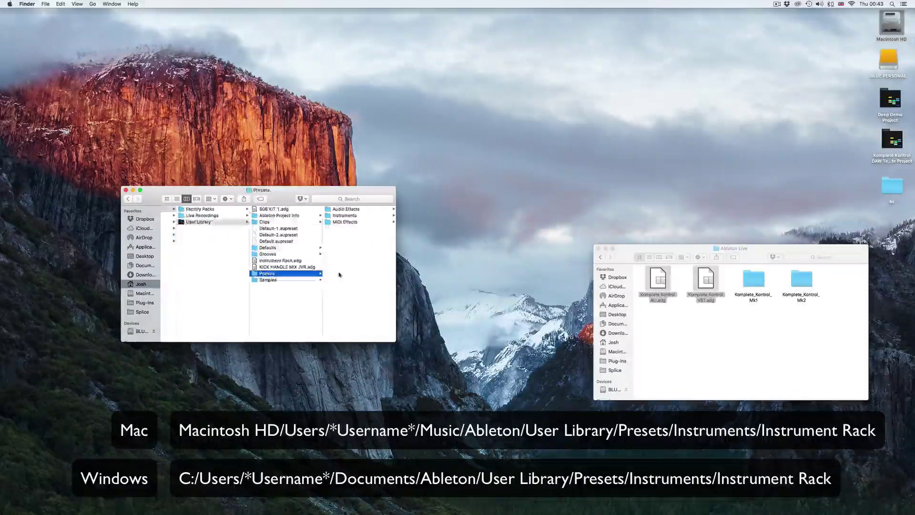
pyautogui.click(355, 215)
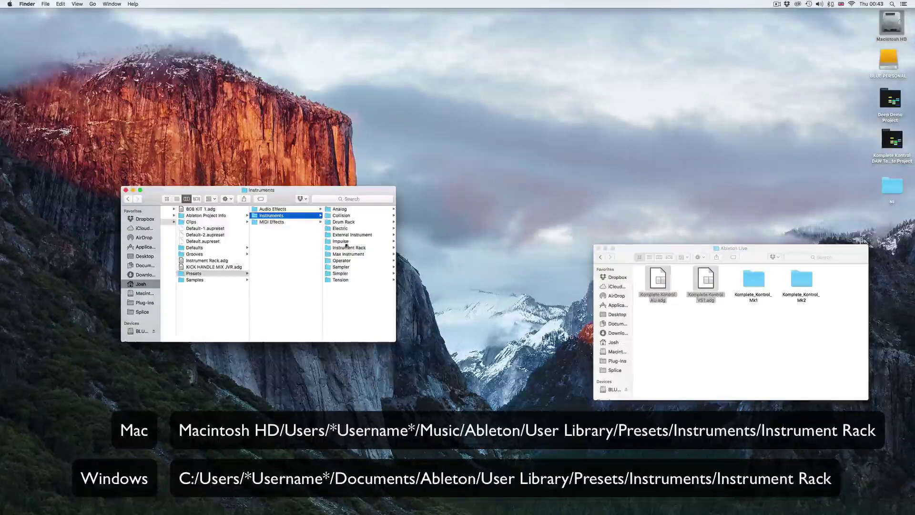
pyautogui.click(346, 248)
# Step: Paste both rack files into Instrument Rack and close both Finder windows
pyautogui.rightClick(373, 235)
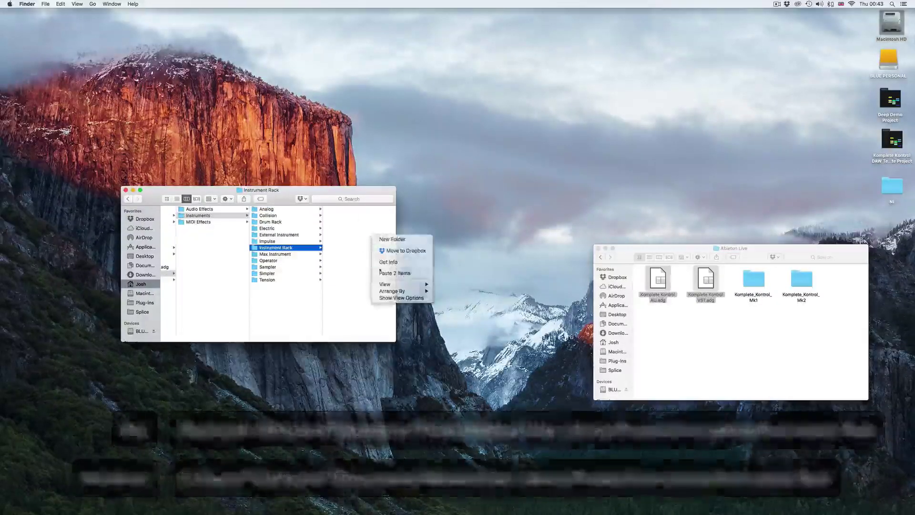
pyautogui.click(386, 273)
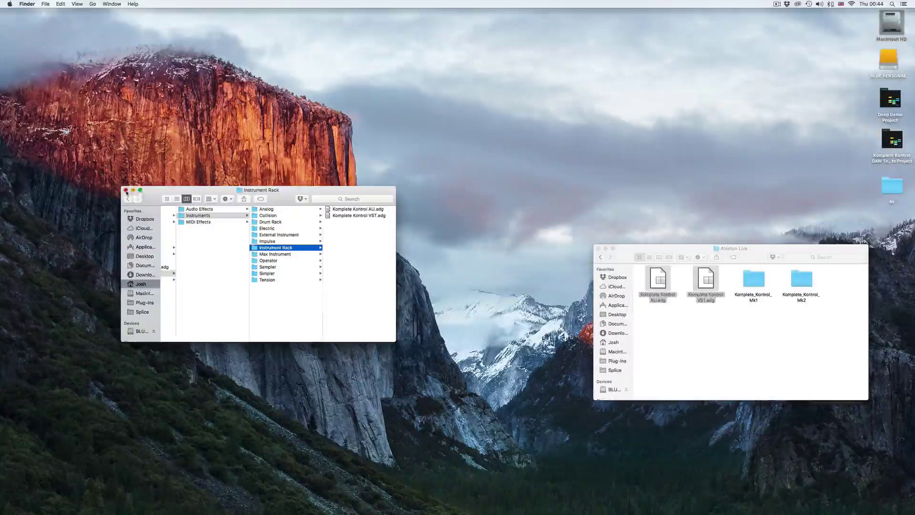
pyautogui.click(125, 190)
pyautogui.click(598, 248)
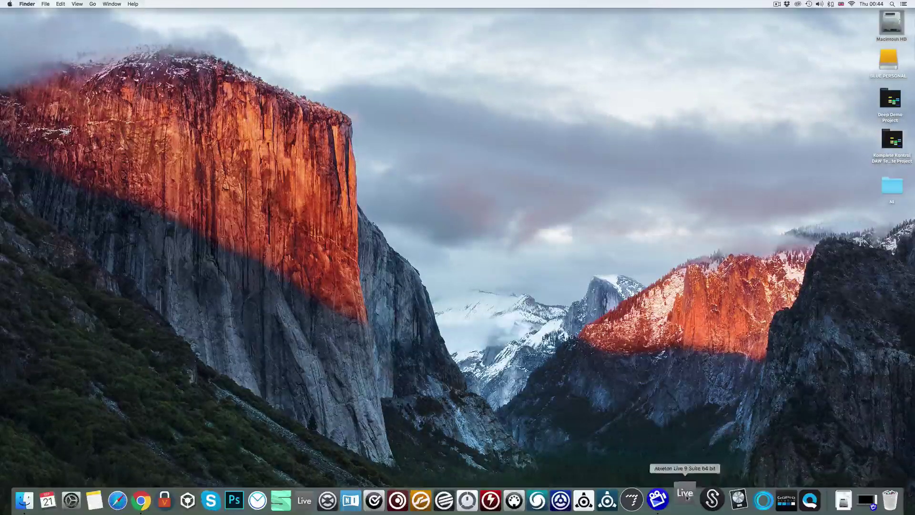
# Step: Launch Live and load Komplete Kontrol VST.adg from Instruments > Instrument Rack onto track 1
pyautogui.click(686, 497)
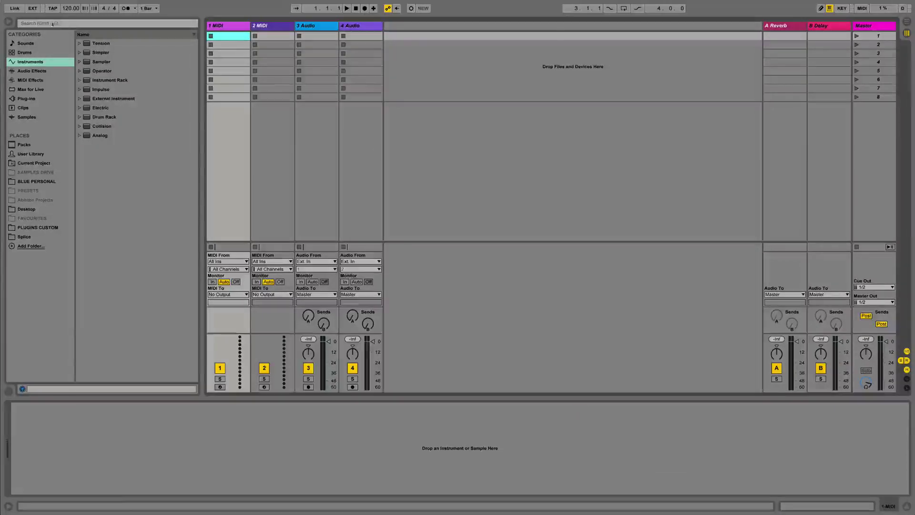
pyautogui.click(34, 64)
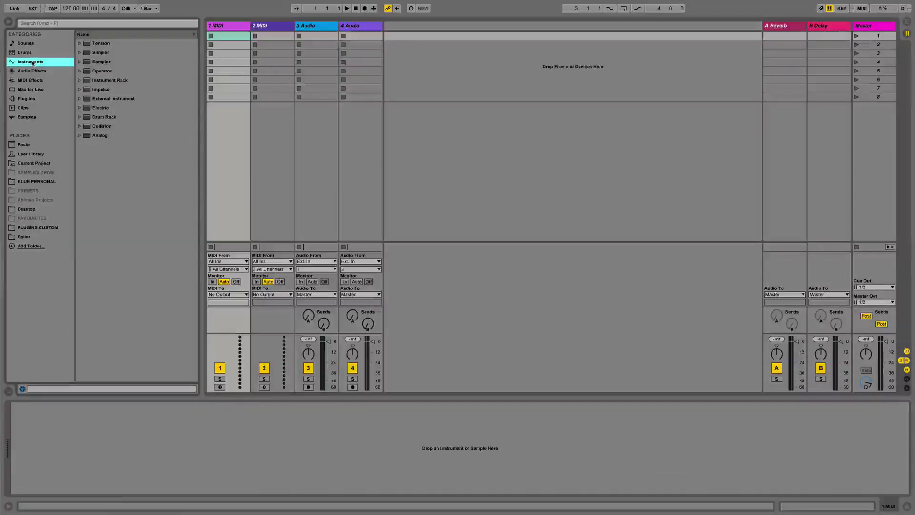
pyautogui.click(80, 80)
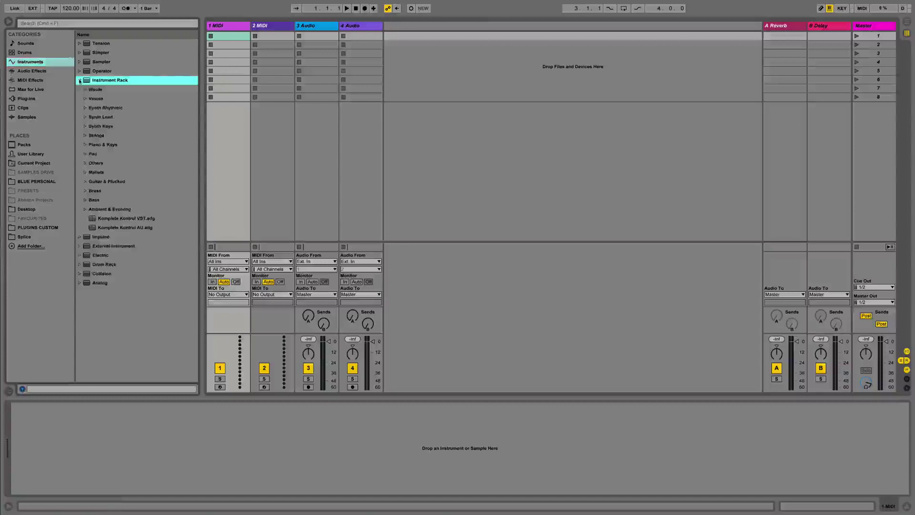
pyautogui.click(111, 219)
pyautogui.click(109, 228)
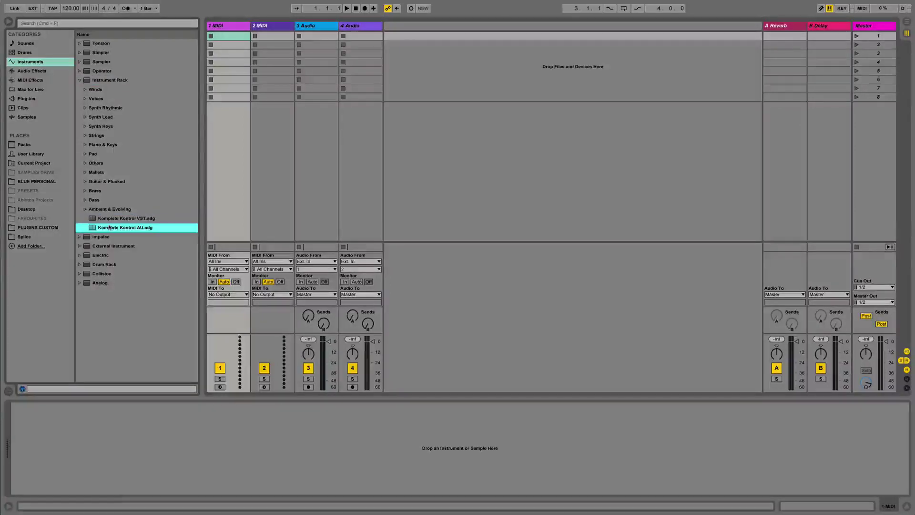
pyautogui.click(113, 220)
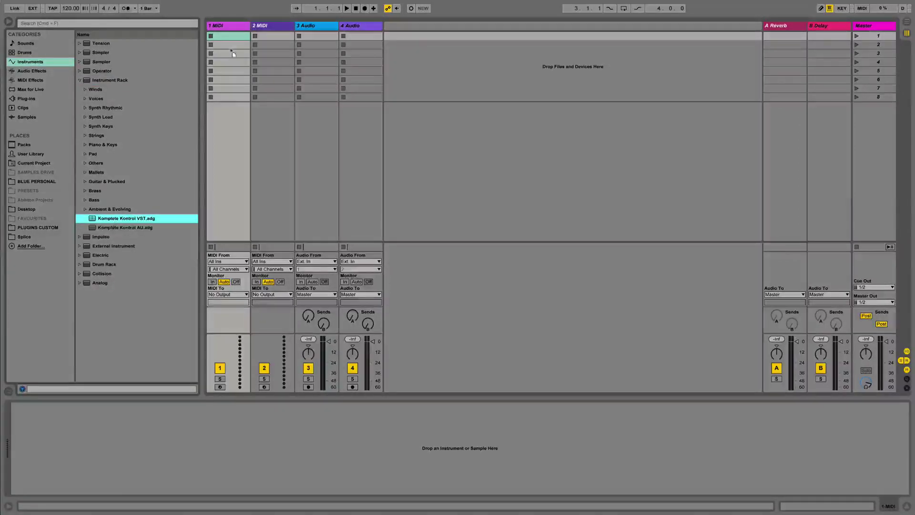
pyautogui.moveTo(232, 48); pyautogui.dragTo(232, 48)
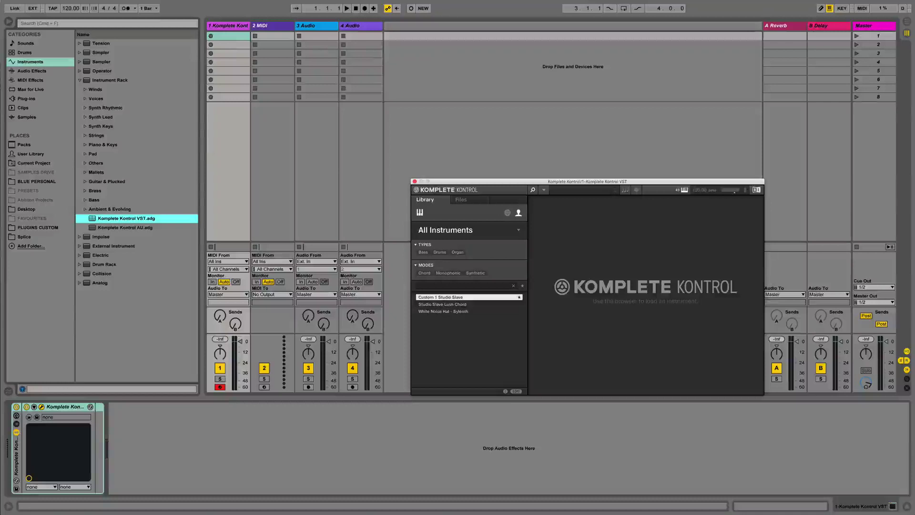
# Step: Hide the browser and open Live's Preferences on the Link/MIDI page
pyautogui.click(9, 22)
pyautogui.click(26, 1)
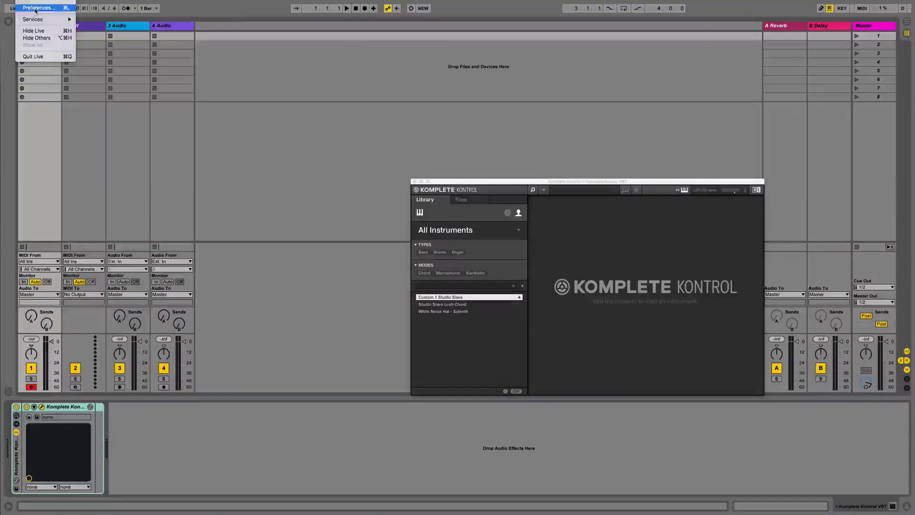
pyautogui.click(36, 8)
pyautogui.moveTo(378, 110); pyautogui.dragTo(261, 103)
pyautogui.click(233, 113)
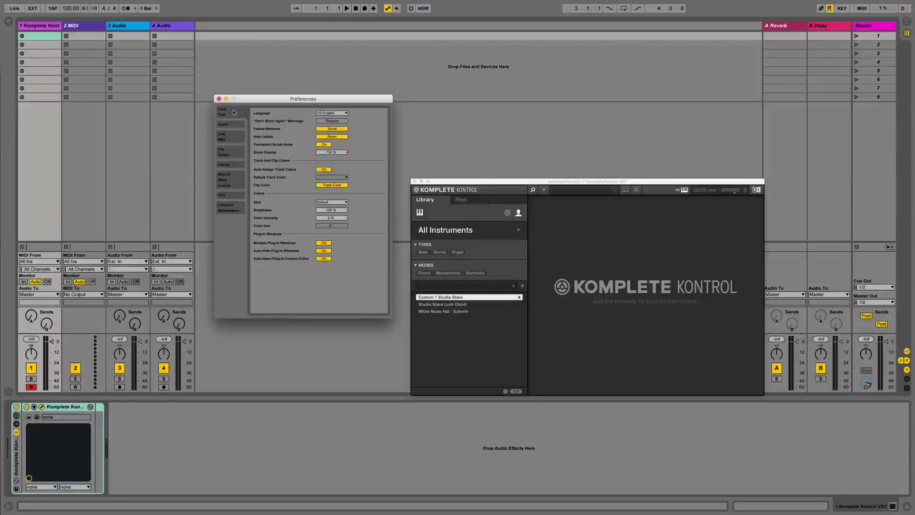
pyautogui.click(229, 141)
# Step: Set control surface slot 1 to Komplete Kontrol Mk2, leaving Input and Output at None
pyautogui.click(275, 142)
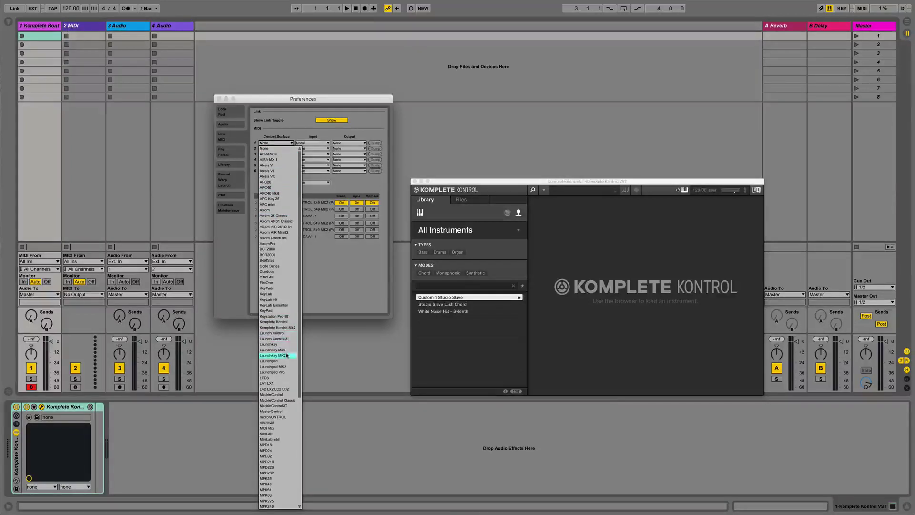
pyautogui.click(283, 328)
pyautogui.click(314, 143)
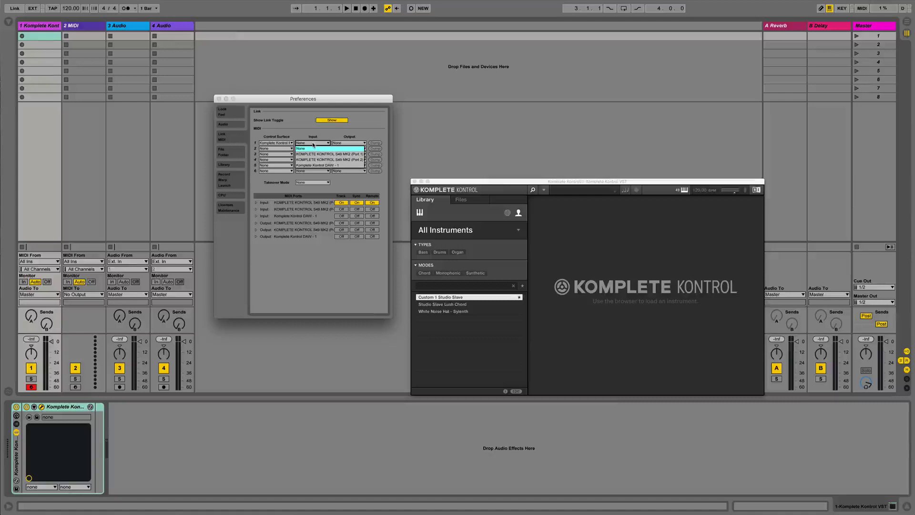
pyautogui.click(313, 144)
pyautogui.click(349, 143)
pyautogui.click(348, 137)
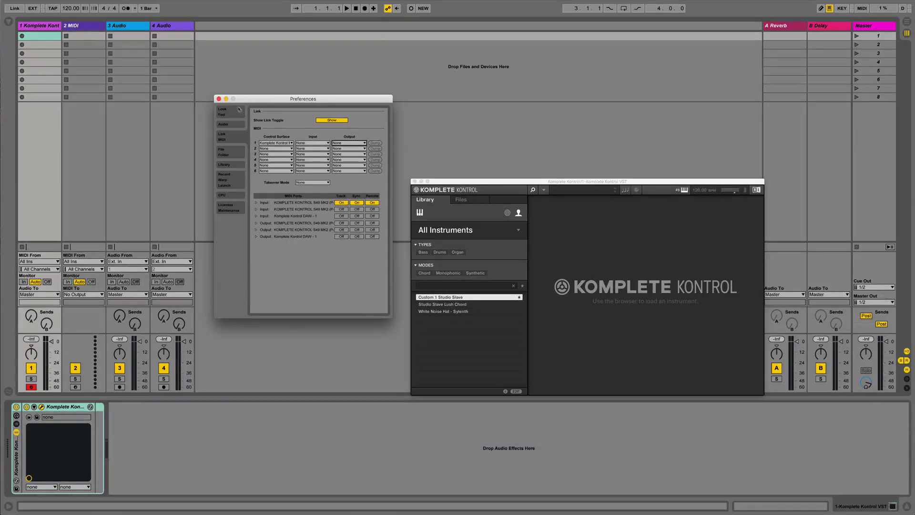
# Step: Close Preferences and step the track selection right, then back to track 1 Komplete Kontrol
pyautogui.click(219, 99)
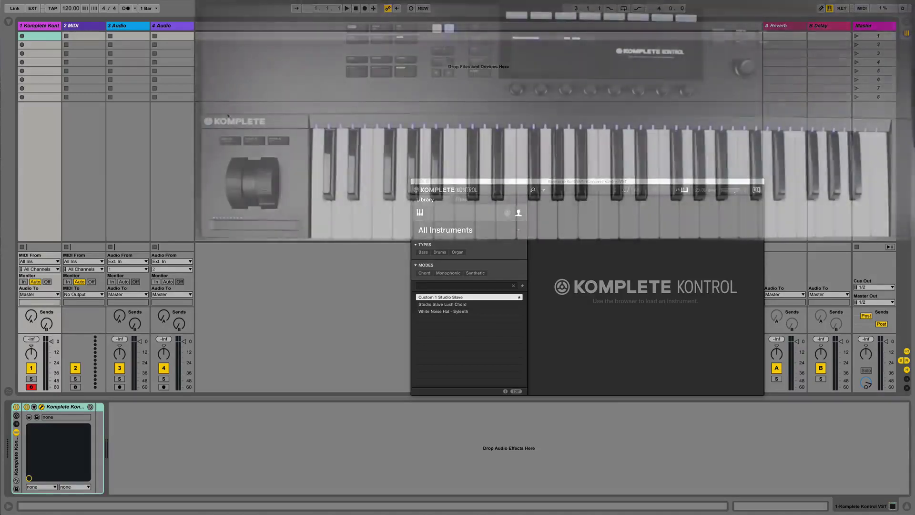
pyautogui.press('Right')
pyautogui.press('Right')
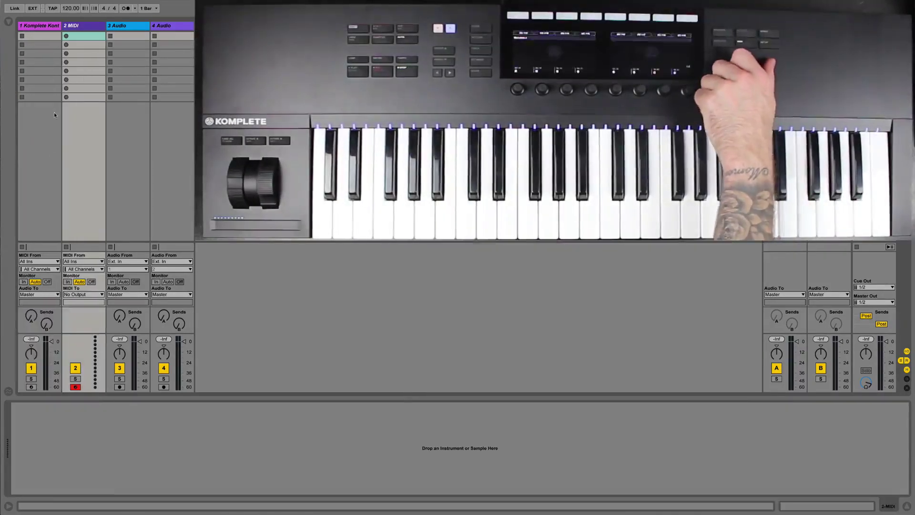
pyautogui.press('Right')
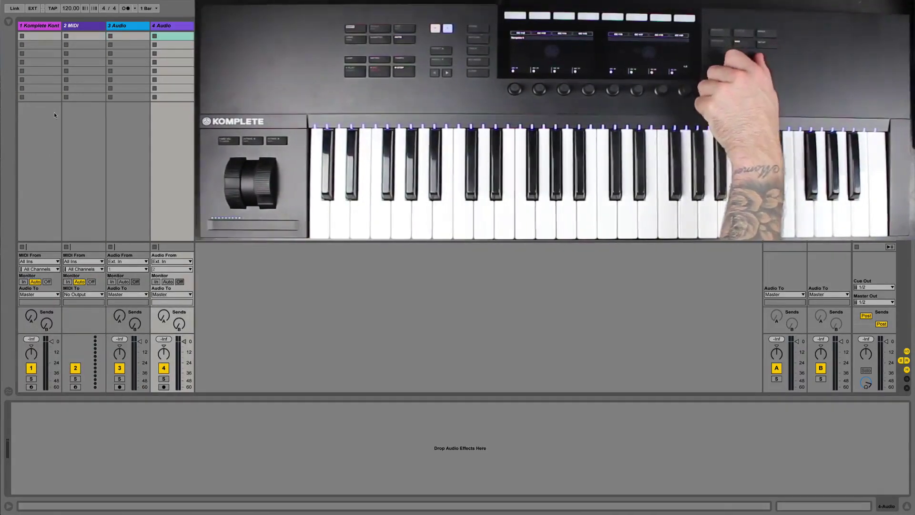
pyautogui.press('Left')
pyautogui.press('Left')
pyautogui.press('Left')
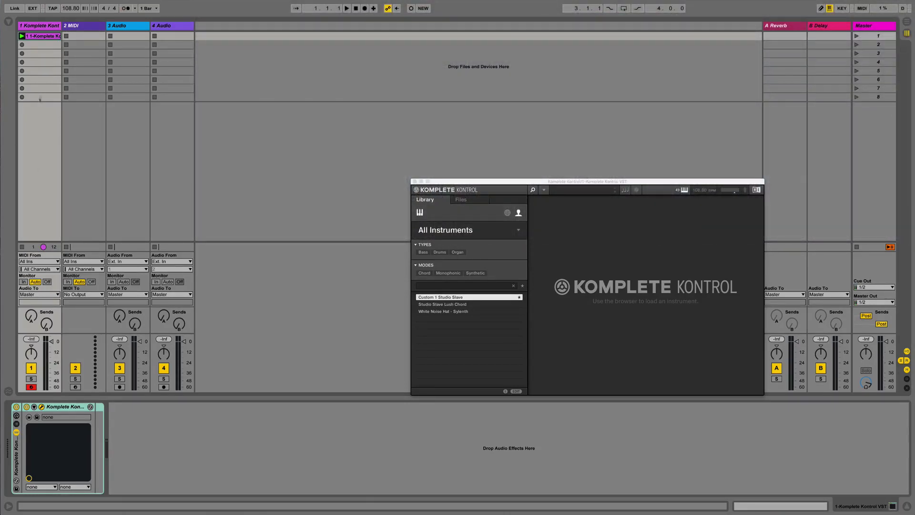
# Step: Delete the 3 Audio track
pyautogui.click(79, 27)
pyautogui.click(118, 27)
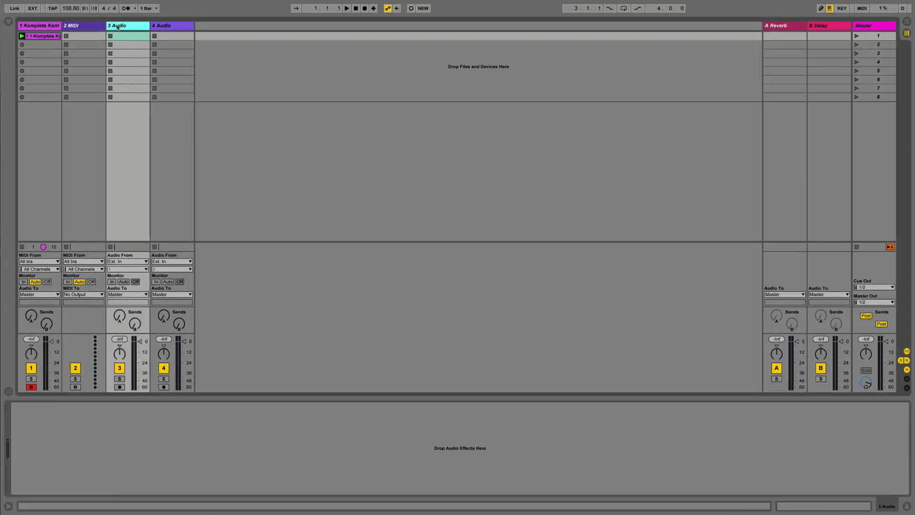
pyautogui.press('Delete')
pyautogui.press('Delete')
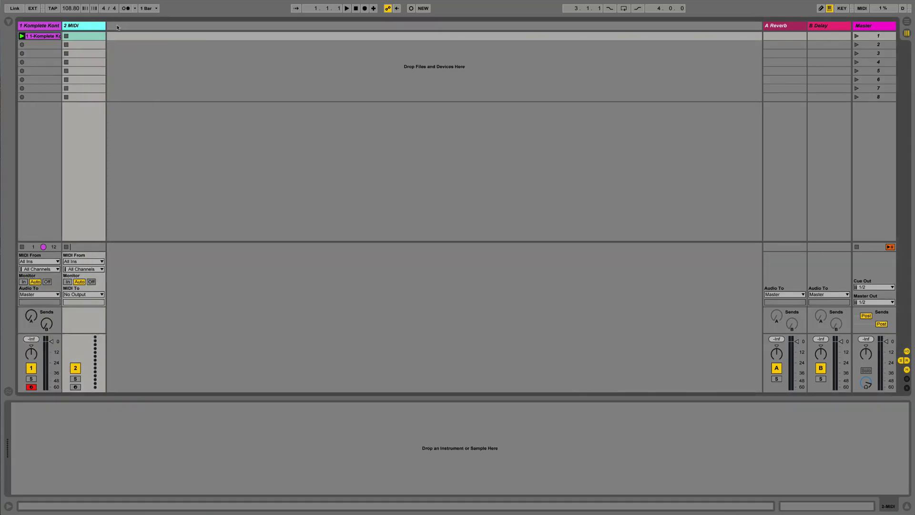
# Step: Move the Komplete Kontrol device onto track 2 and save it as the default MIDI track
pyautogui.click(49, 27)
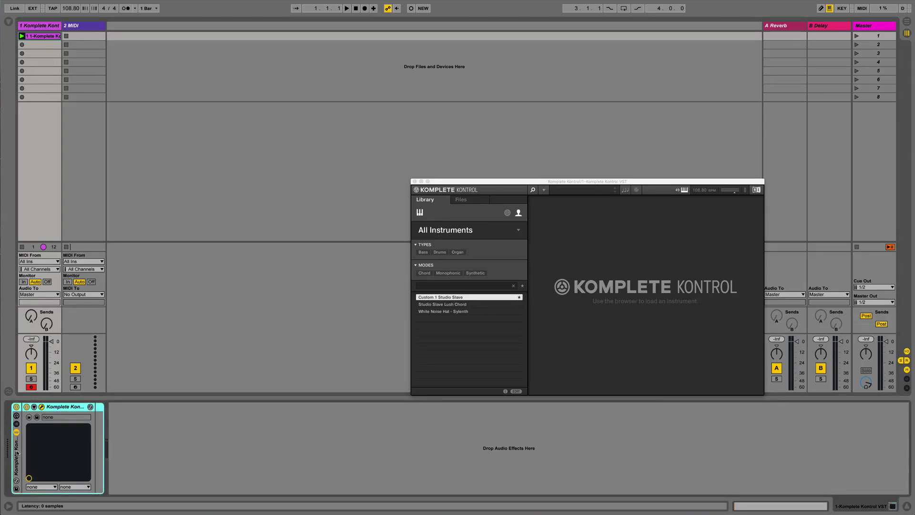
pyautogui.moveTo(80, 203); pyautogui.dragTo(81, 203)
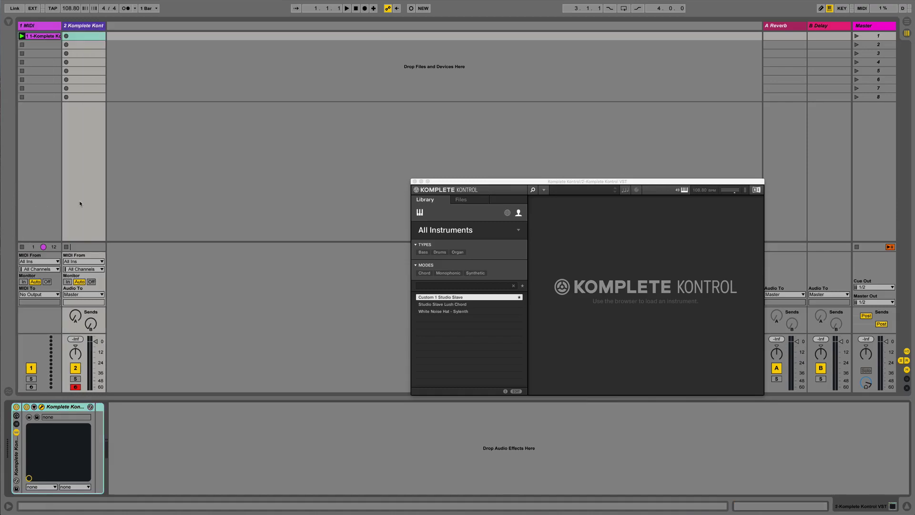
pyautogui.rightClick(85, 30)
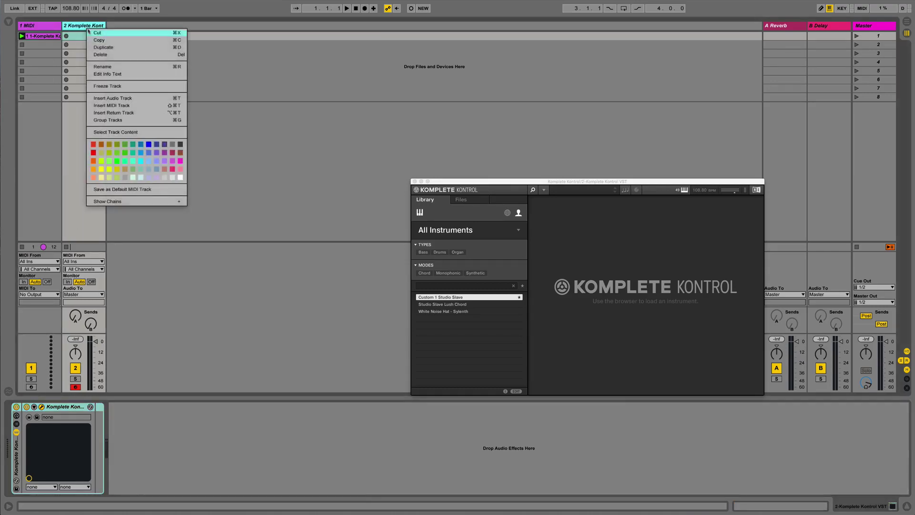
pyautogui.click(126, 190)
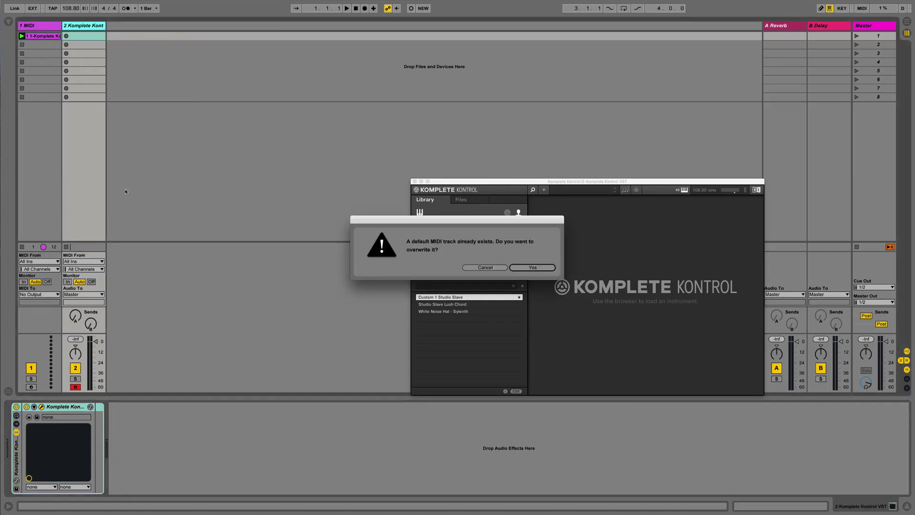
pyautogui.press('Return')
# Step: Insert a new default MIDI track, 3 Komplete Kontrol, and select it
pyautogui.rightClick(153, 139)
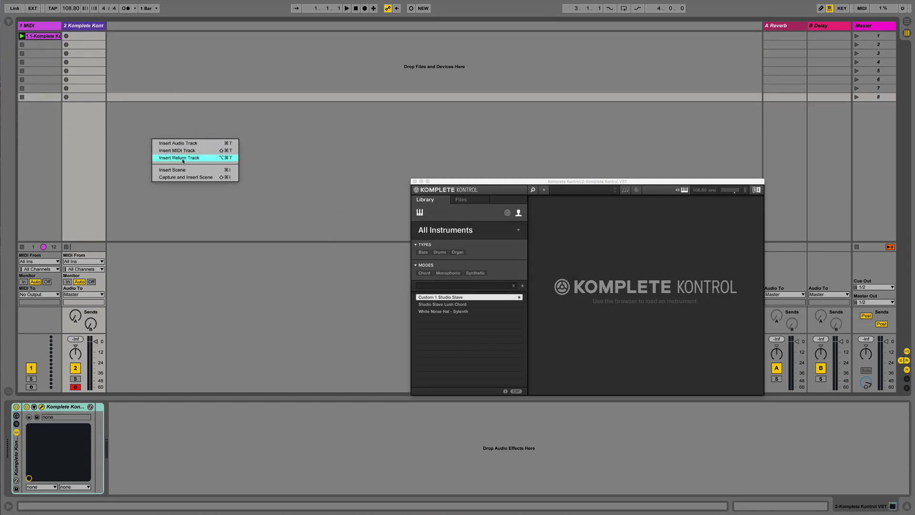
pyautogui.click(191, 151)
pyautogui.click(128, 27)
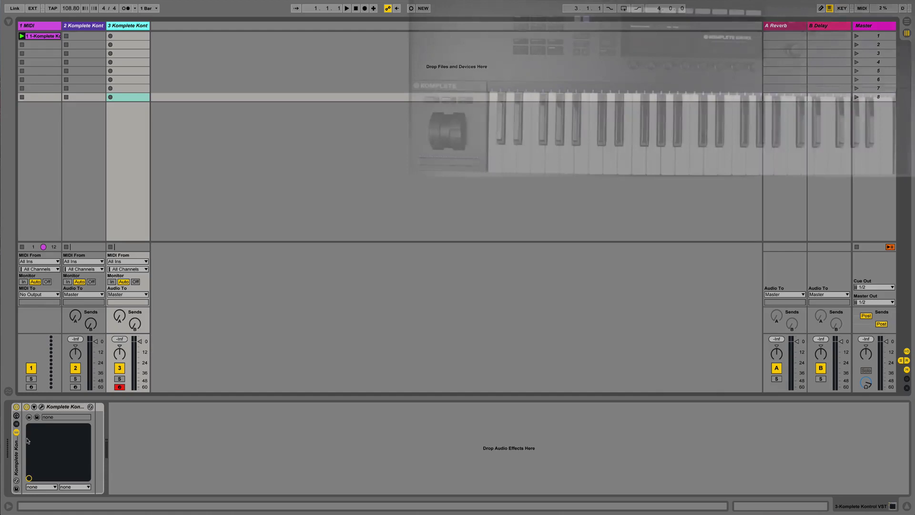
# Step: Open the Komplete Kontrol plugin window and drag it to a new position
pyautogui.click(41, 408)
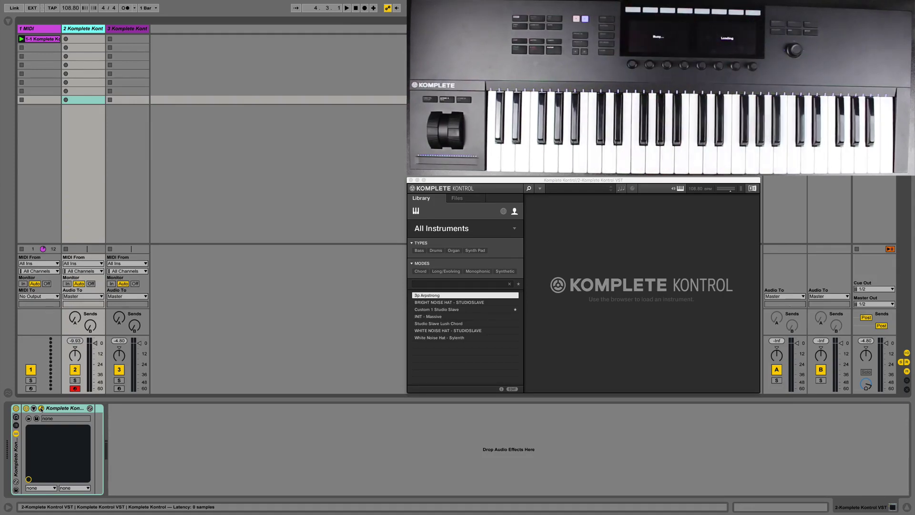
pyautogui.moveTo(564, 181); pyautogui.dragTo(332, 140)
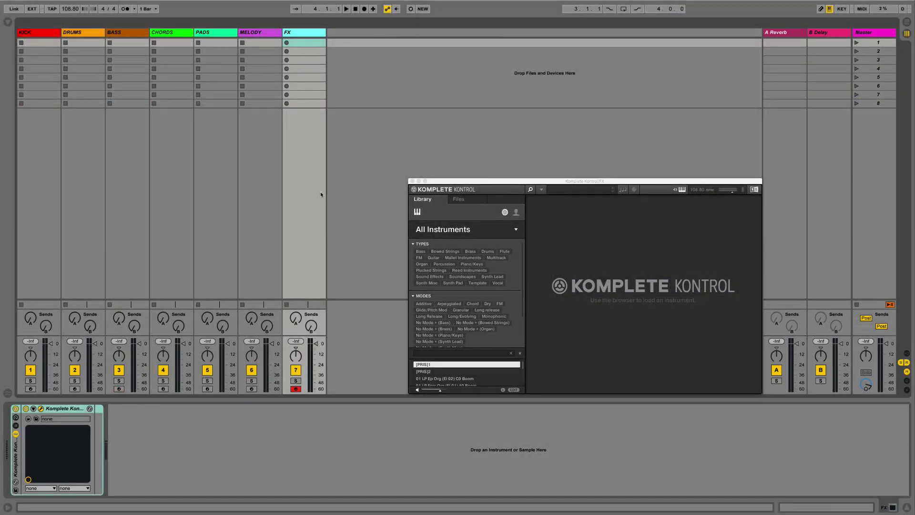
# Step: Step the track selection left to KICK, then right back to the FX track
pyautogui.press('Left')
pyautogui.press('Left')
pyautogui.press('Left')
pyautogui.press('Left')
pyautogui.press('Left')
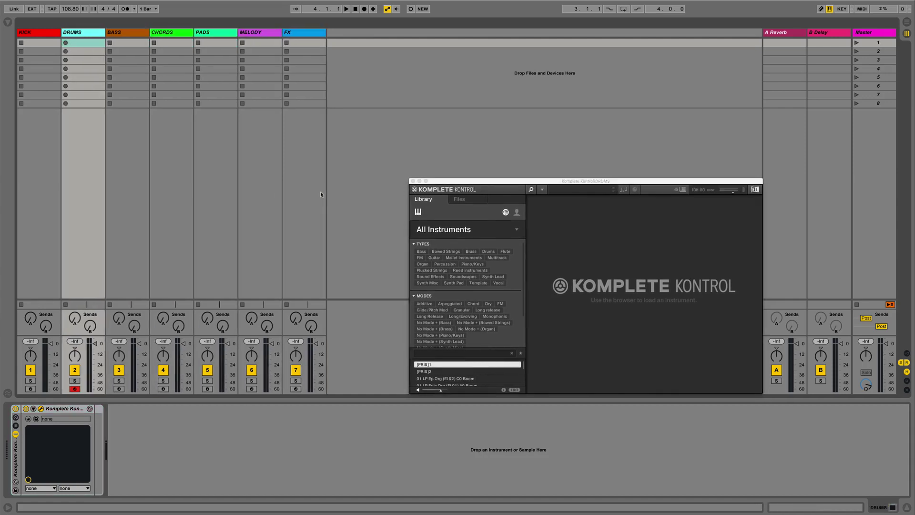
pyautogui.press('Left')
pyautogui.press('Right')
pyautogui.press('Right')
pyautogui.press('Right')
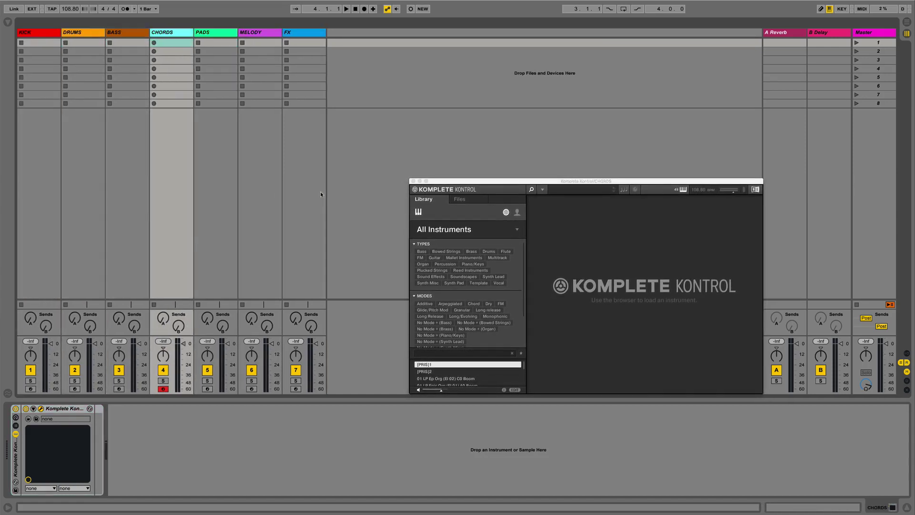
pyautogui.press('Right')
pyautogui.press('Right')
pyautogui.press('Right')
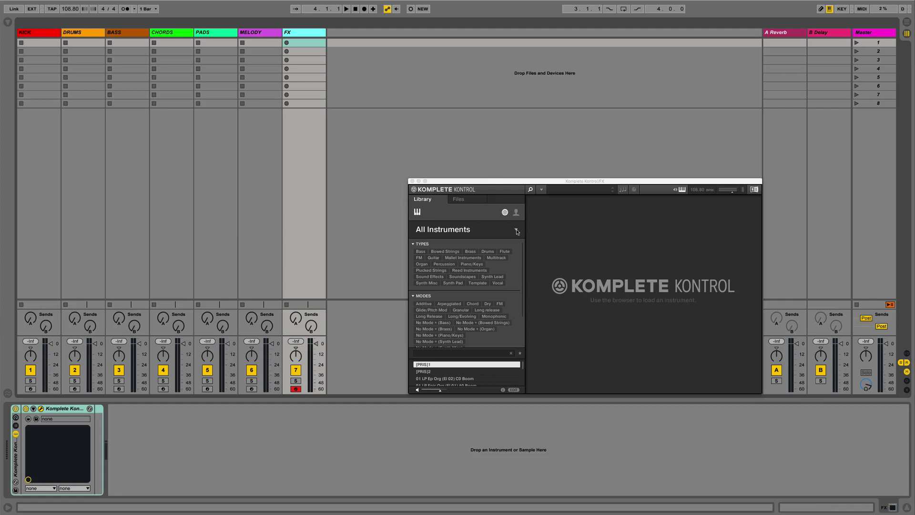
# Step: Switch the FX track's Komplete Kontrol browser to instrument category thumbnails and scroll through them
pyautogui.click(515, 231)
pyautogui.scroll(-10, 476, 269)
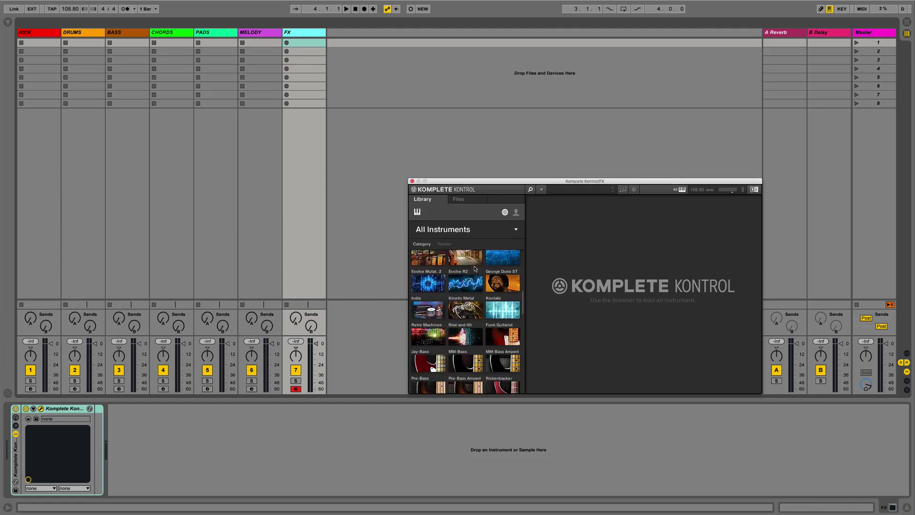
pyautogui.scroll(-10, 476, 268)
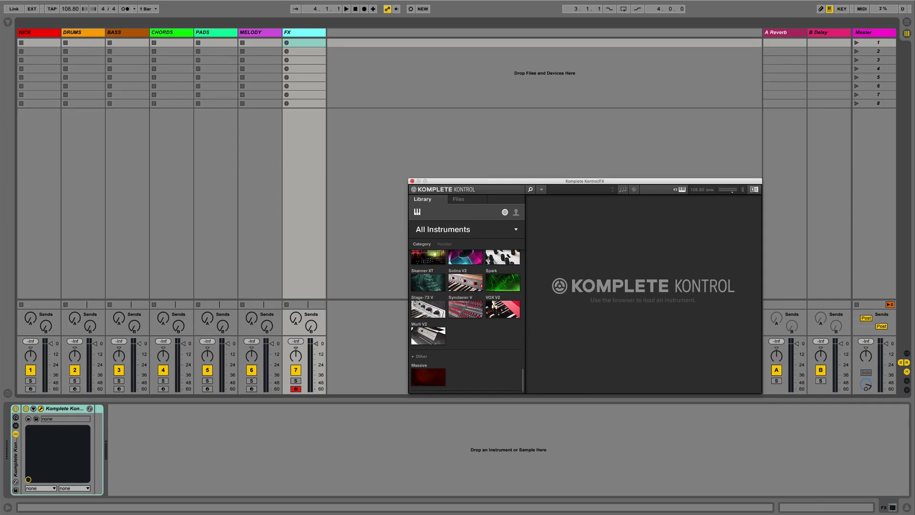
# Step: Overwrite Live's default Set with the current seven-track set via Preferences, then close Preferences
pyautogui.click(27, 6)
pyautogui.click(36, 19)
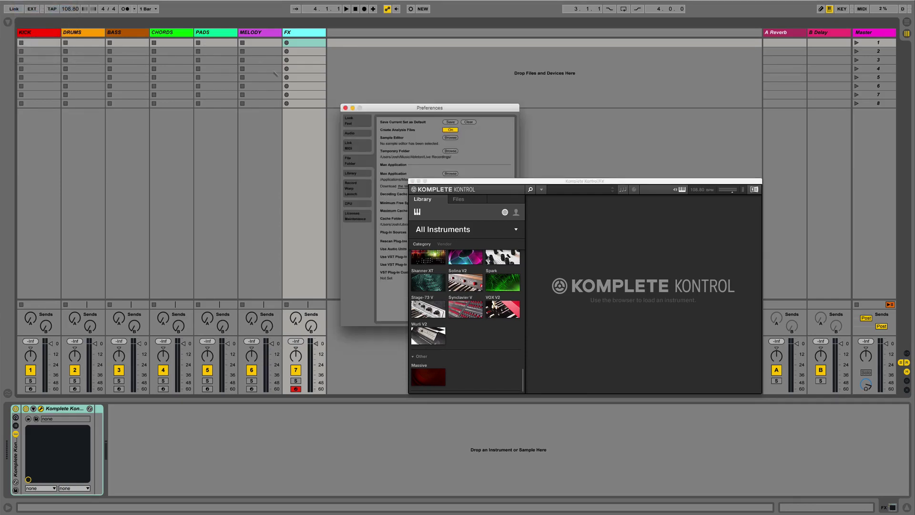
pyautogui.moveTo(381, 110); pyautogui.dragTo(231, 115)
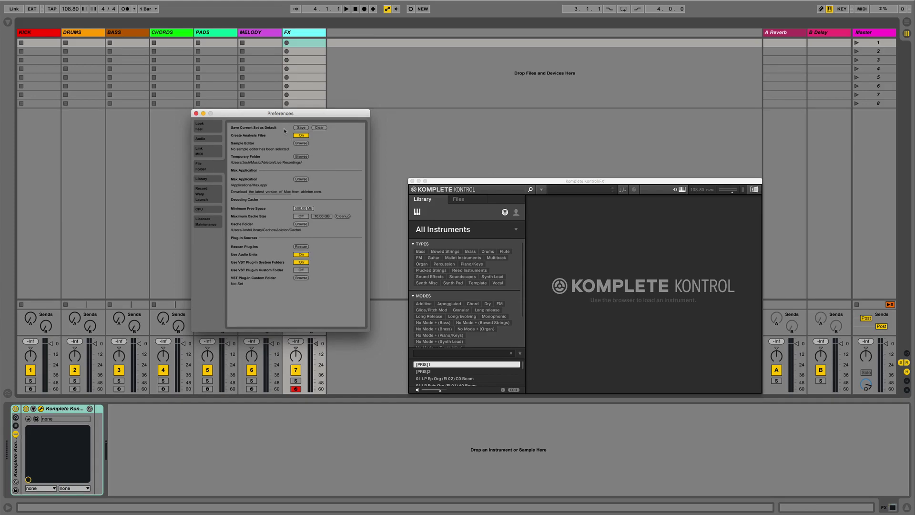
pyautogui.click(302, 128)
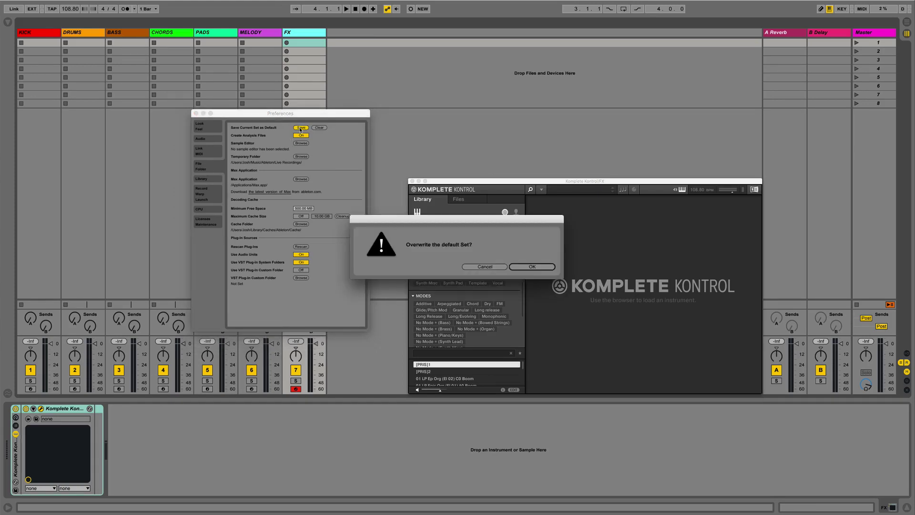
pyautogui.click(519, 268)
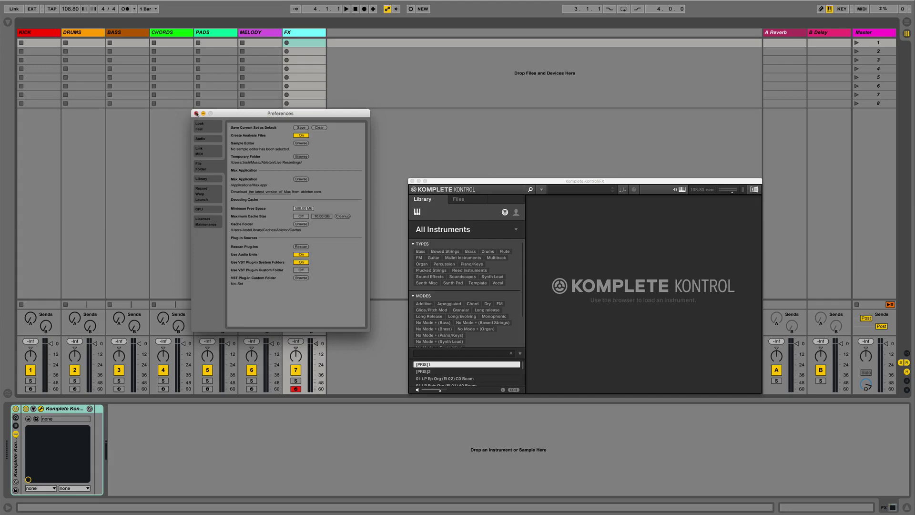
pyautogui.click(196, 113)
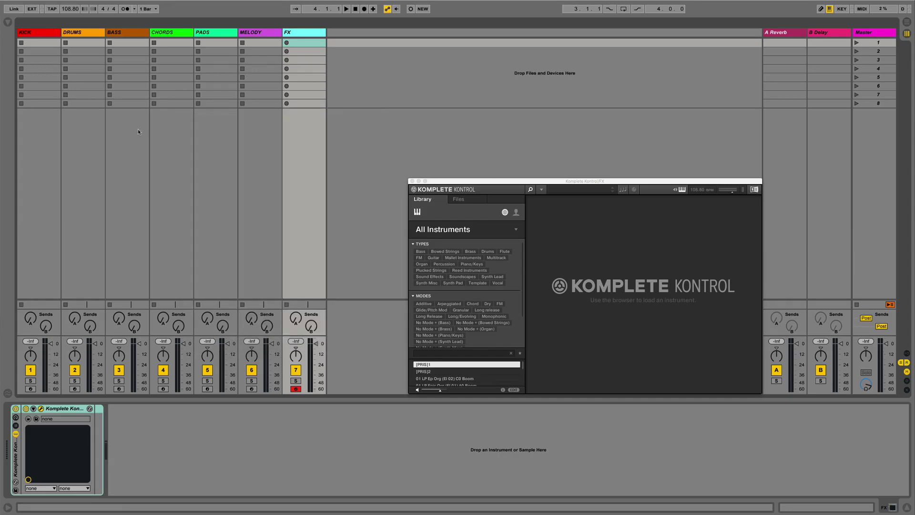